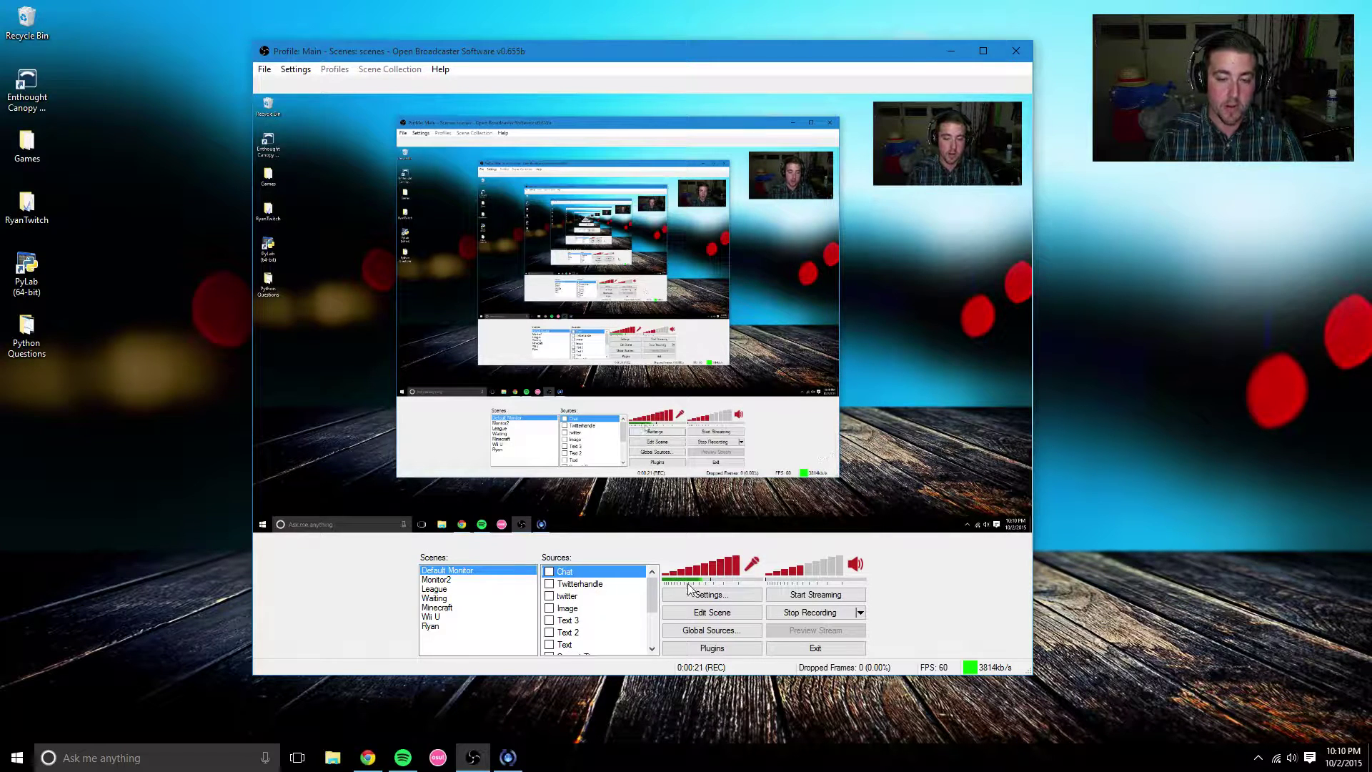
# Scroll the Sources list, then switch to the browser showing nightdev.com.
pyautogui.moveTo(652, 593)
pyautogui.mouseDown()
pyautogui.moveTo(654, 639)
pyautogui.moveTo(652, 582)
pyautogui.mouseUp()
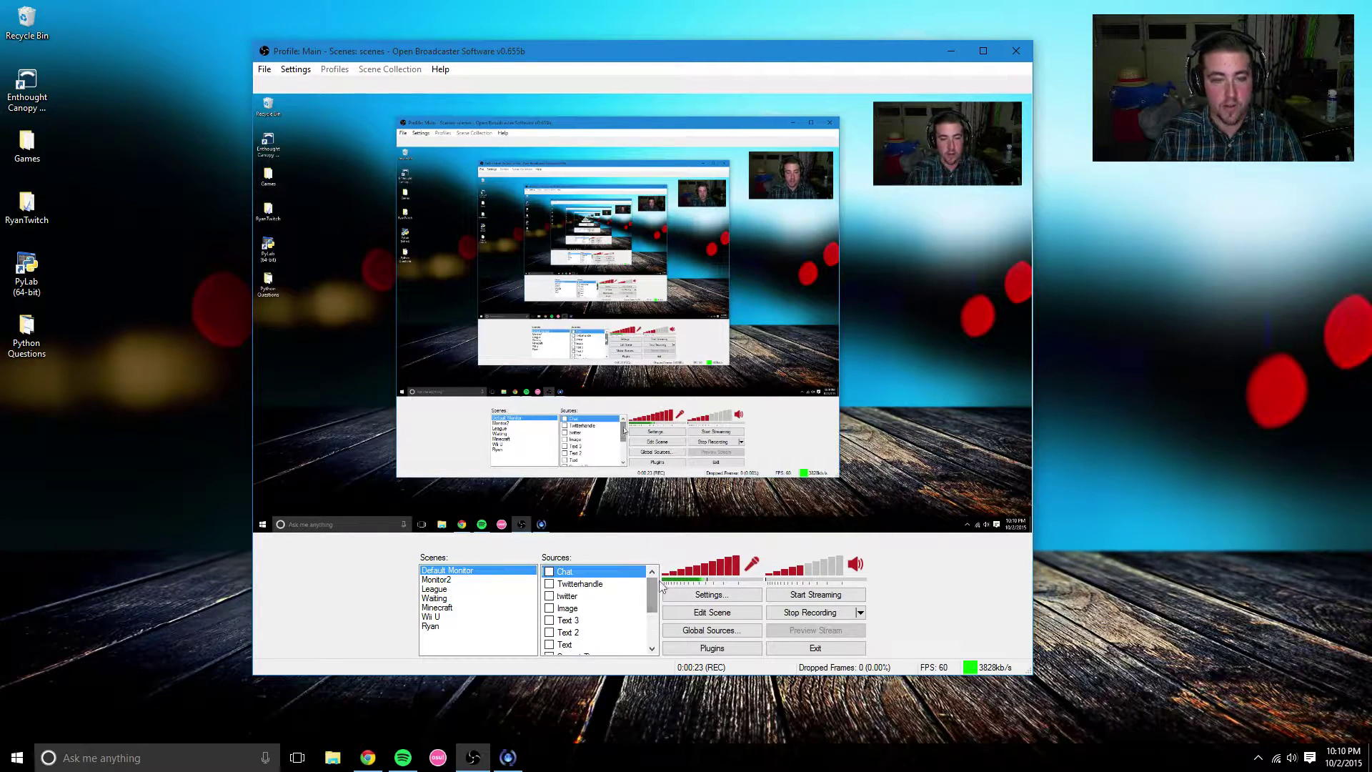
pyautogui.click(495, 582)
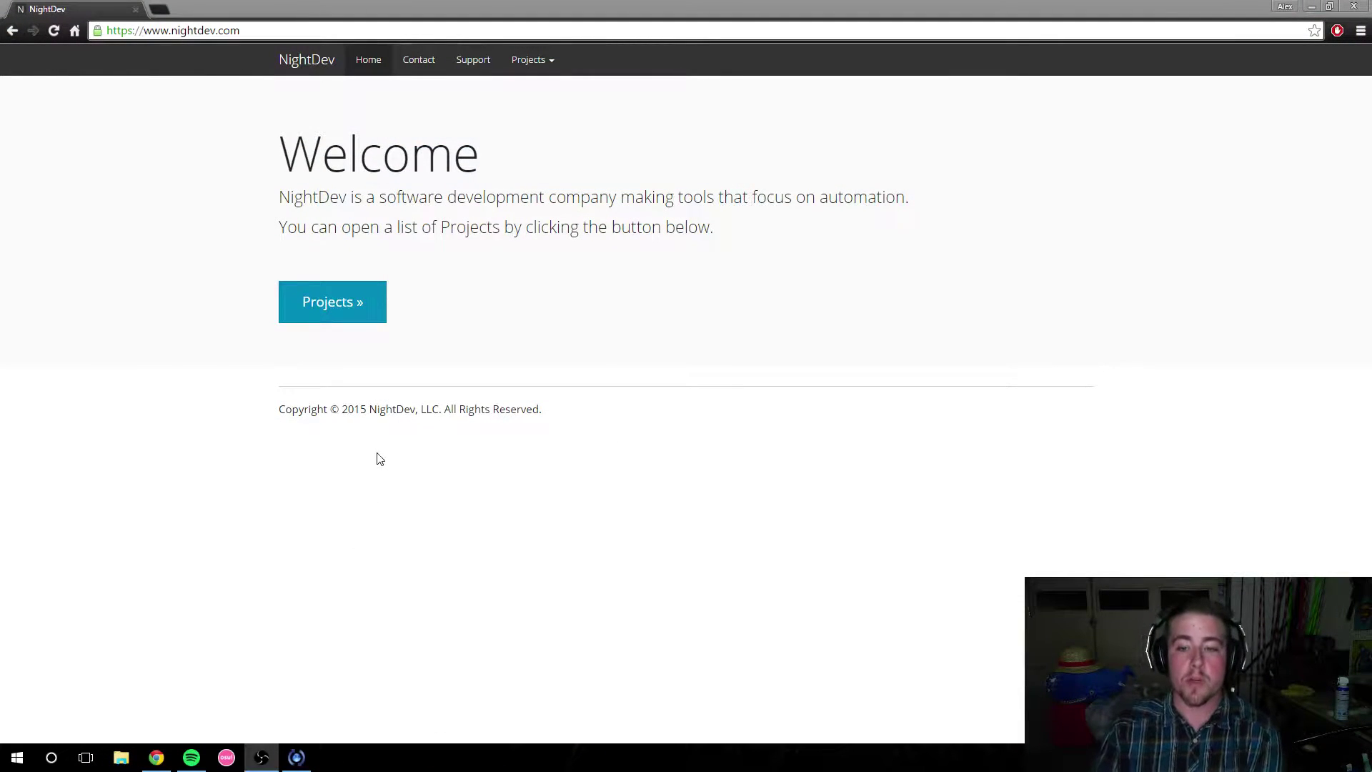
# Go to the KapChat page under Projects and start its Install for OBS guide.
pyautogui.click(236, 32)
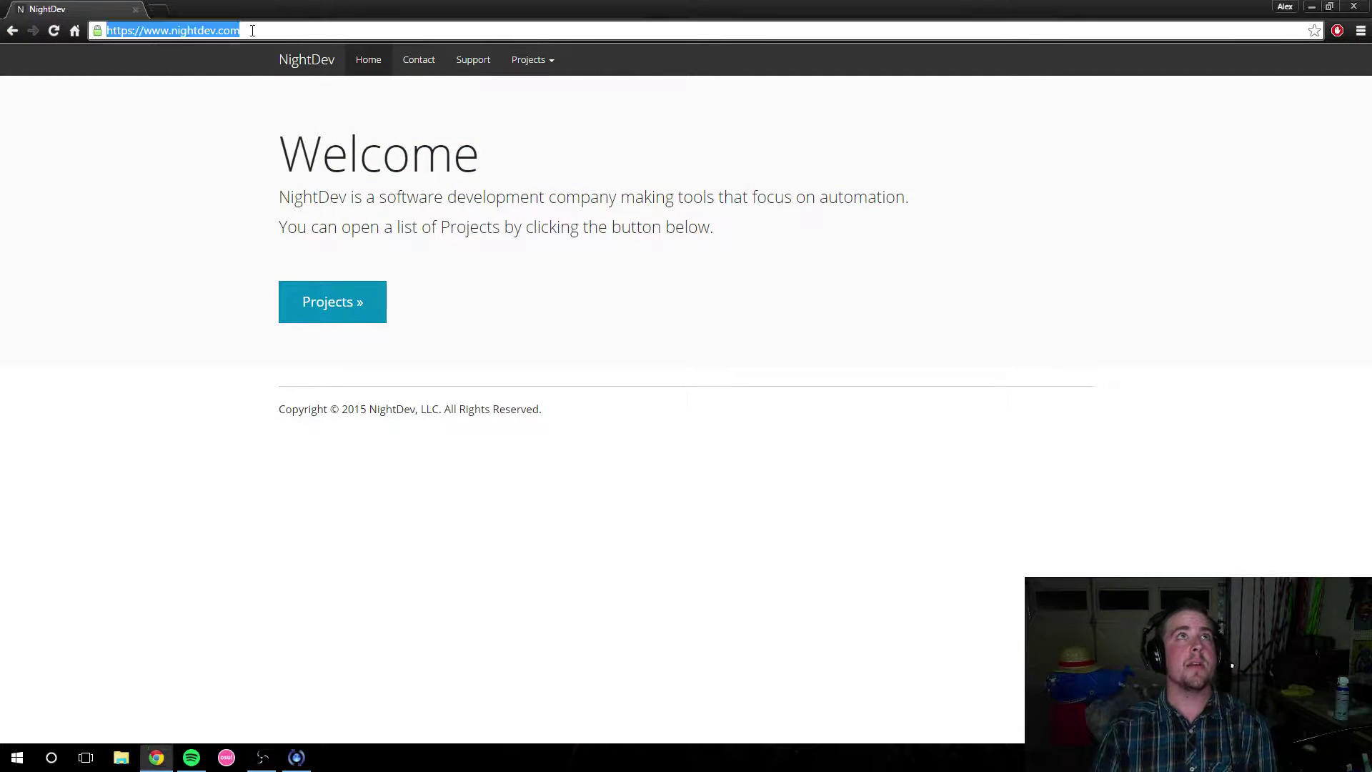
pyautogui.click(532, 58)
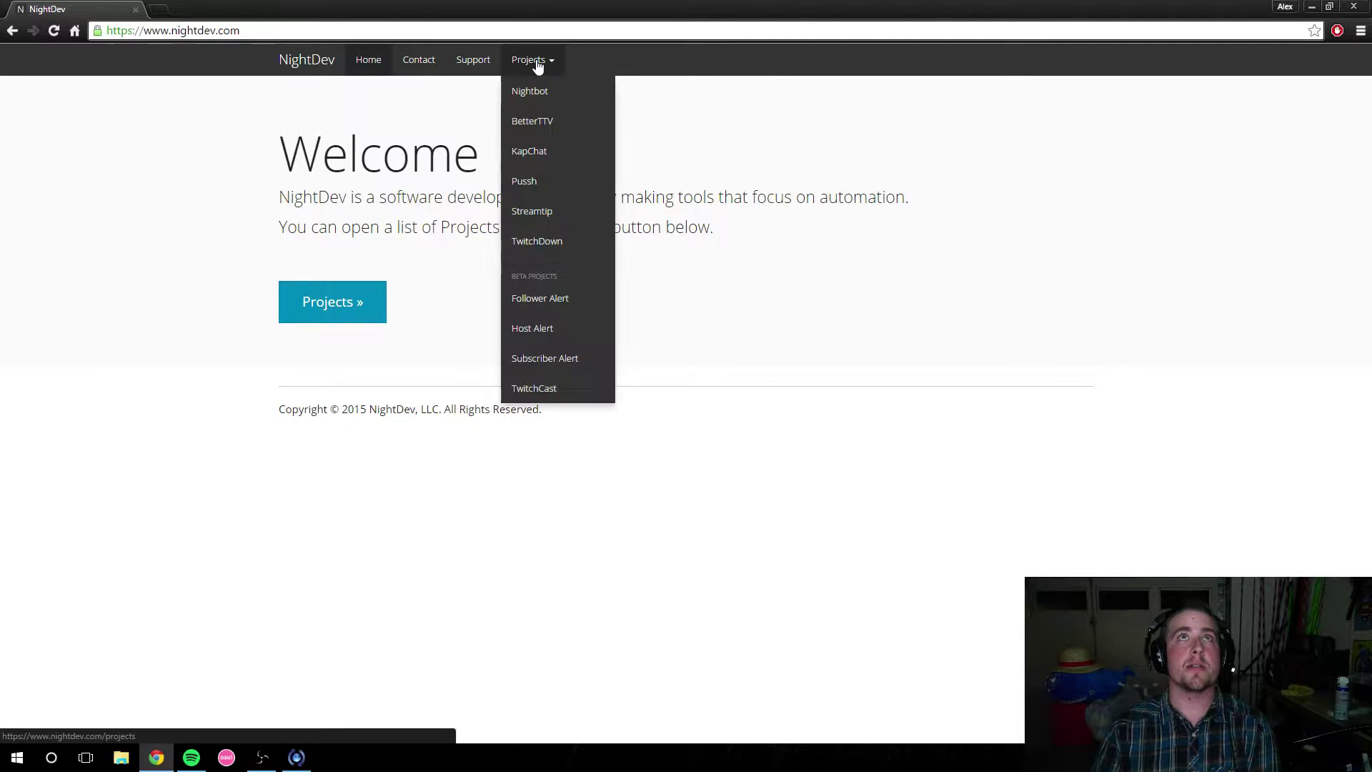
pyautogui.click(556, 151)
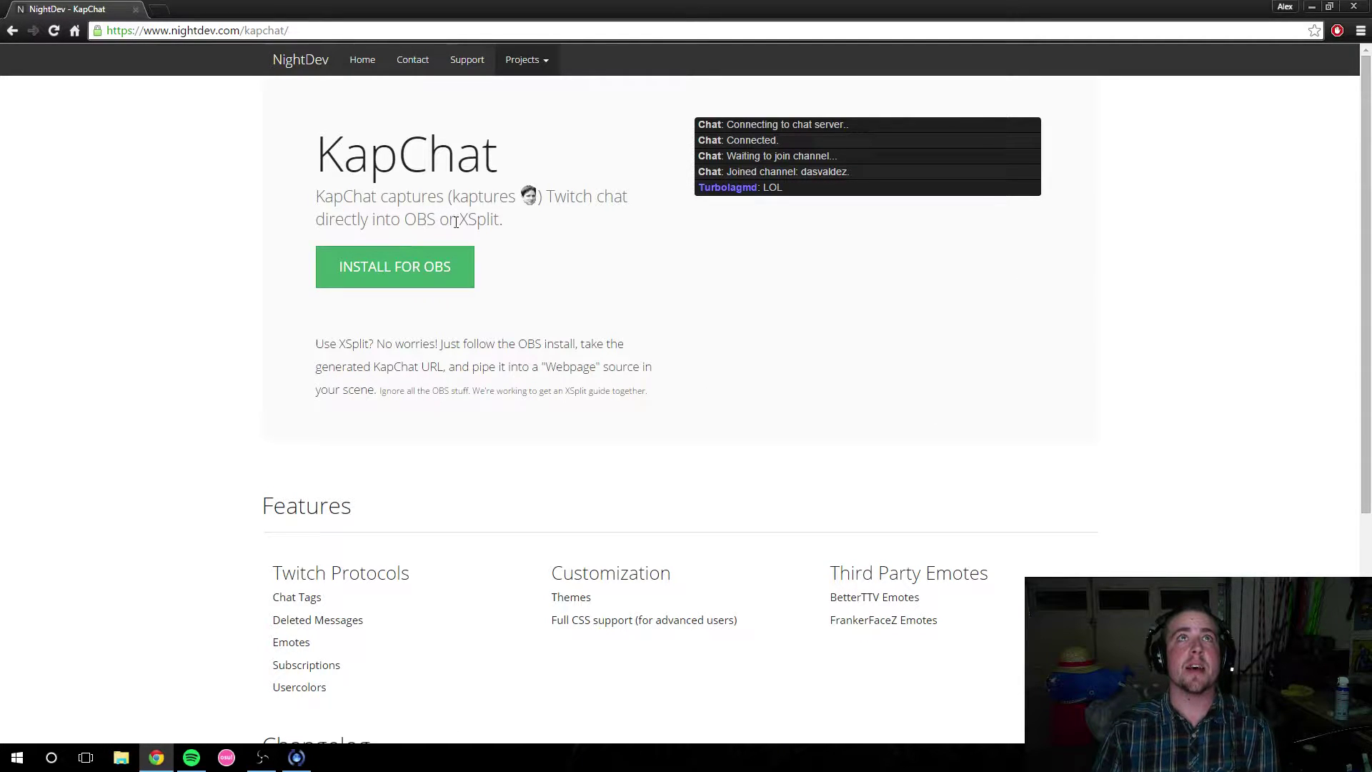
pyautogui.click(427, 269)
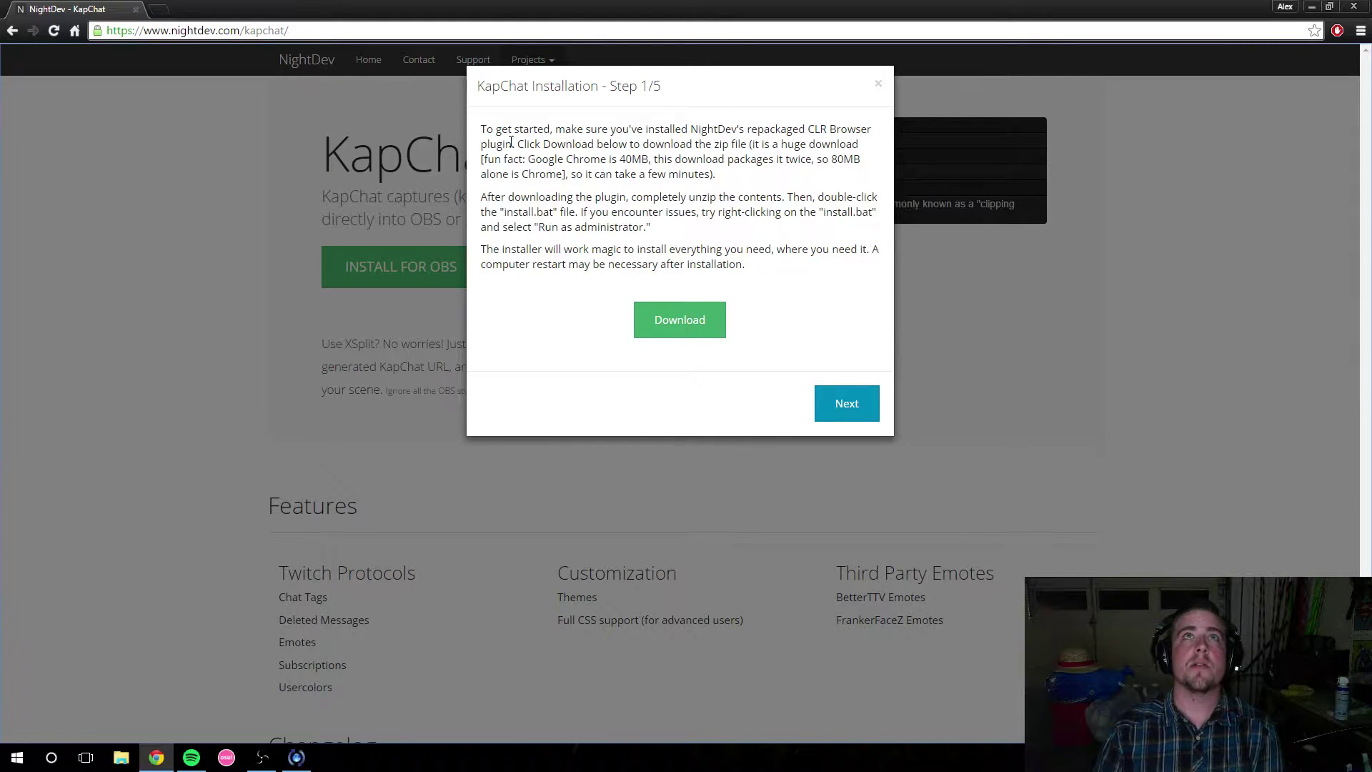
pyautogui.moveTo(486, 128); pyautogui.dragTo(861, 160)
pyautogui.click(854, 225)
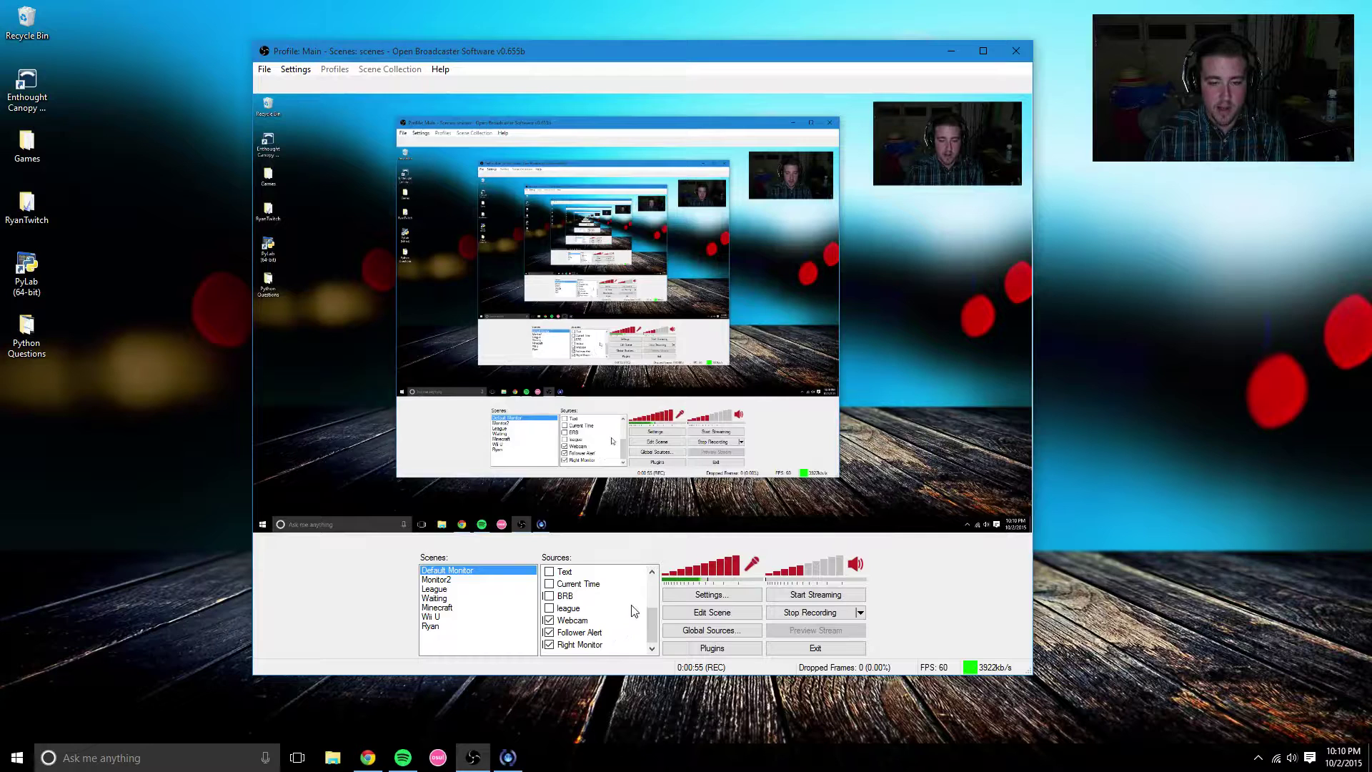
pyautogui.rightClick(631, 608)
pyautogui.moveTo(704, 615)
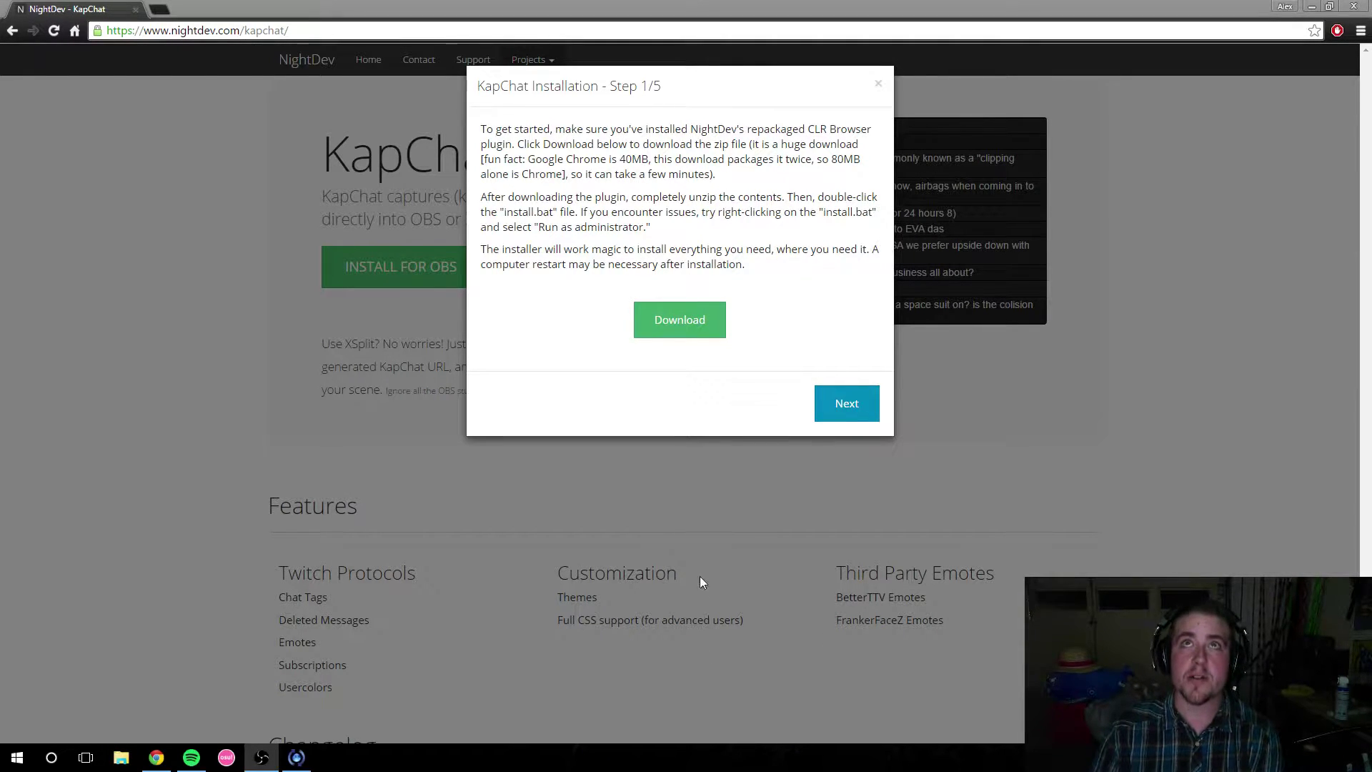
# On step 2, enter the Twitch username, enable Chat Fade and set fade length 300.
pyautogui.click(856, 406)
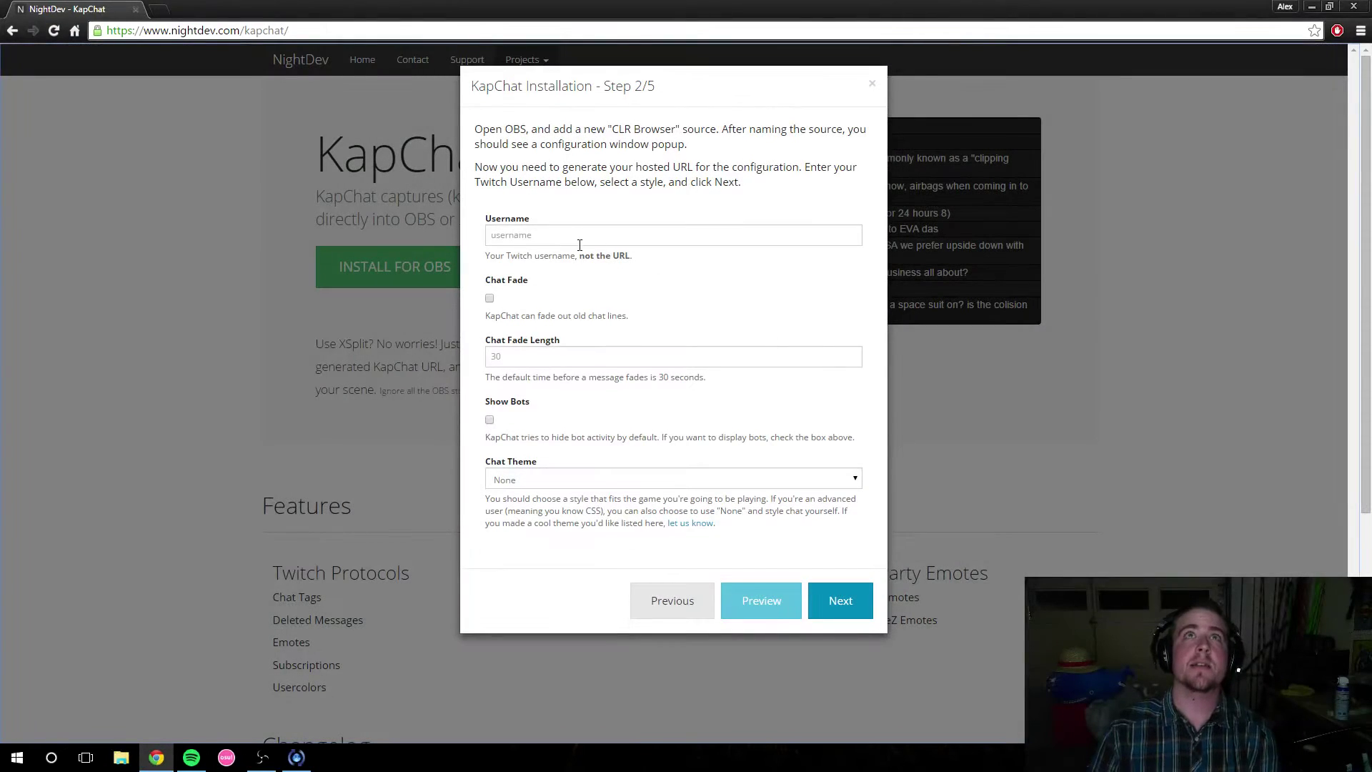
pyautogui.click(583, 242)
pyautogui.write('Lifeandpixels')
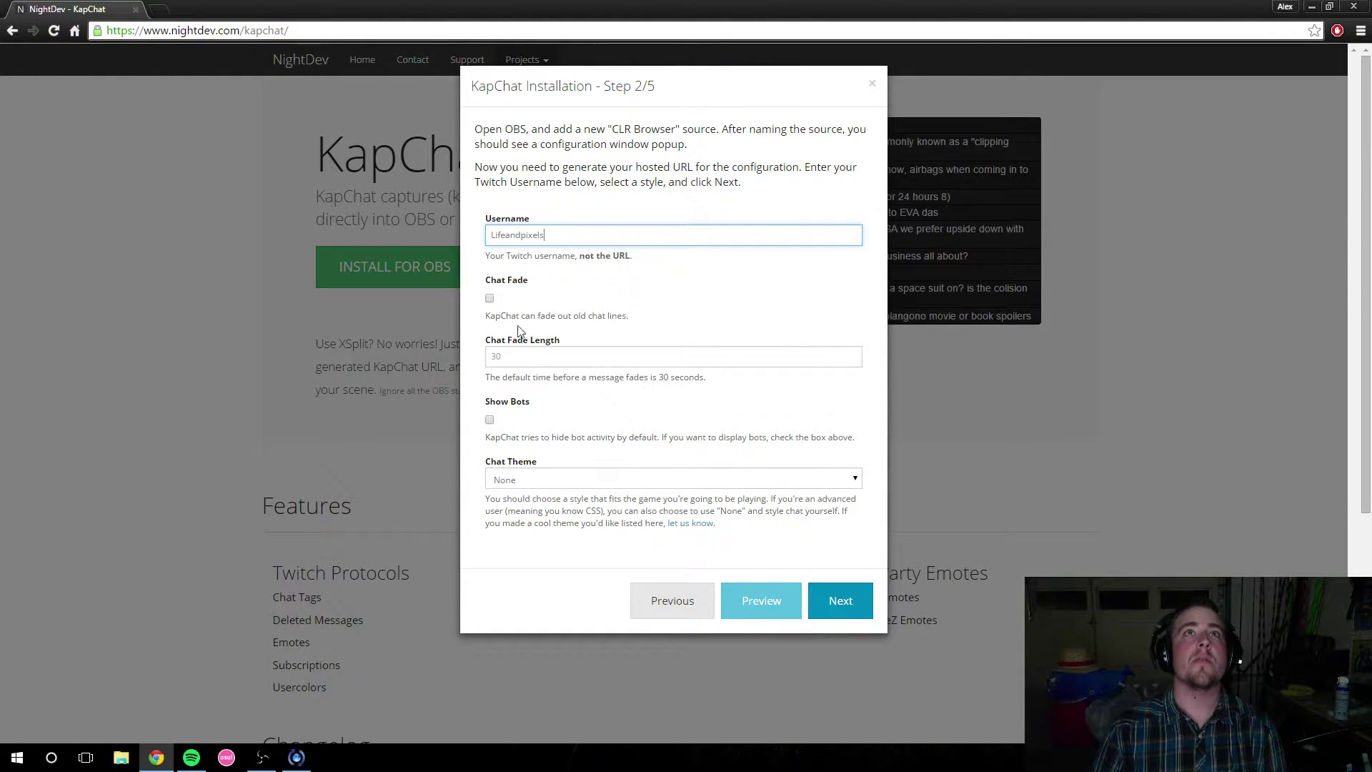
pyautogui.click(490, 299)
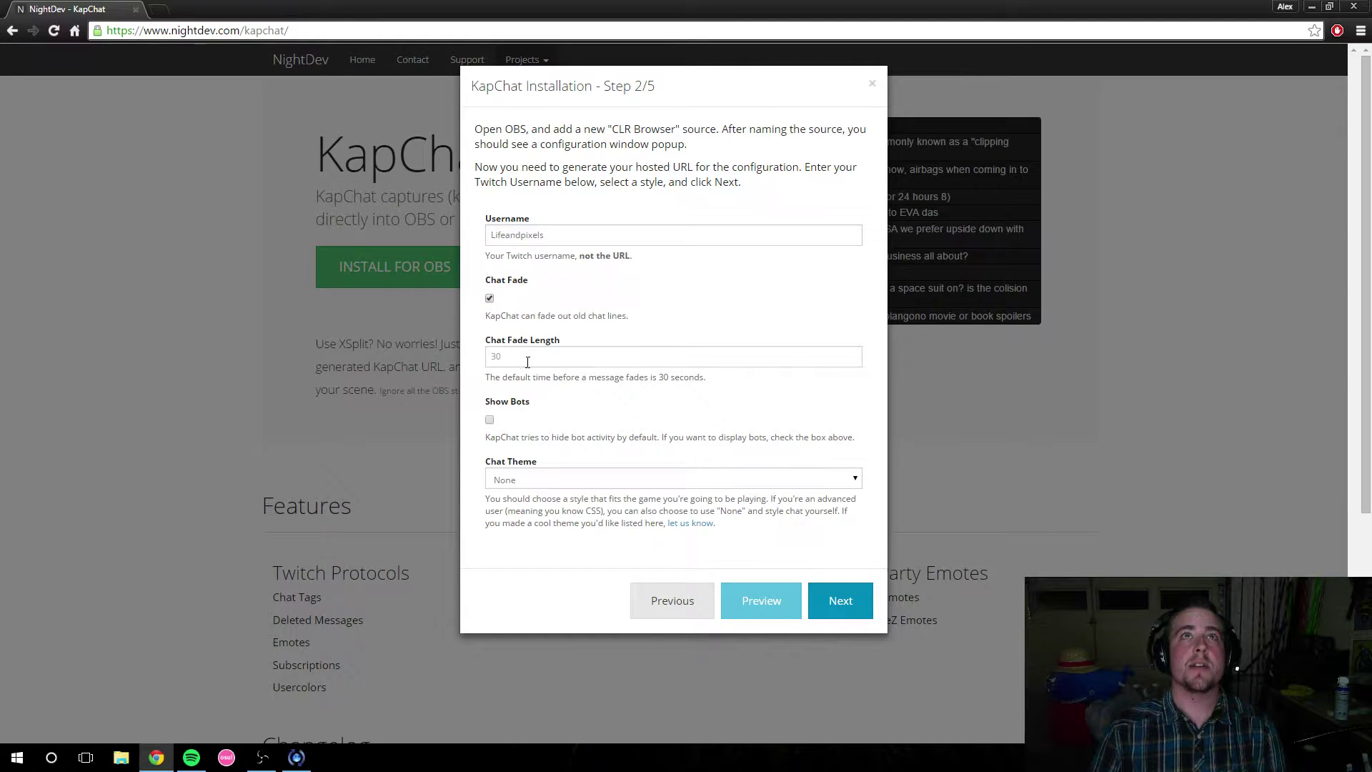
pyautogui.click(530, 360)
pyautogui.write('300')
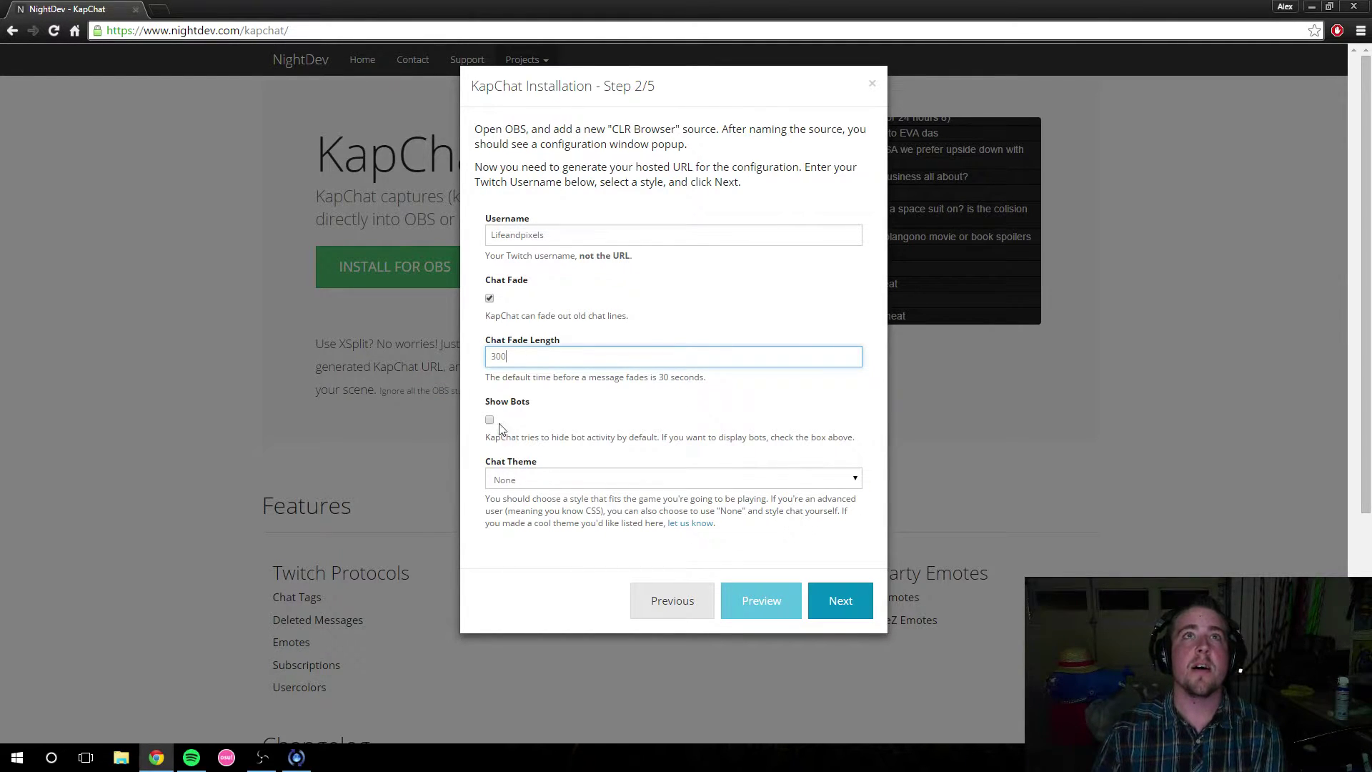
# Set the Chat Theme to Dark and advance to step 3 with the hosted URL.
pyautogui.click(570, 486)
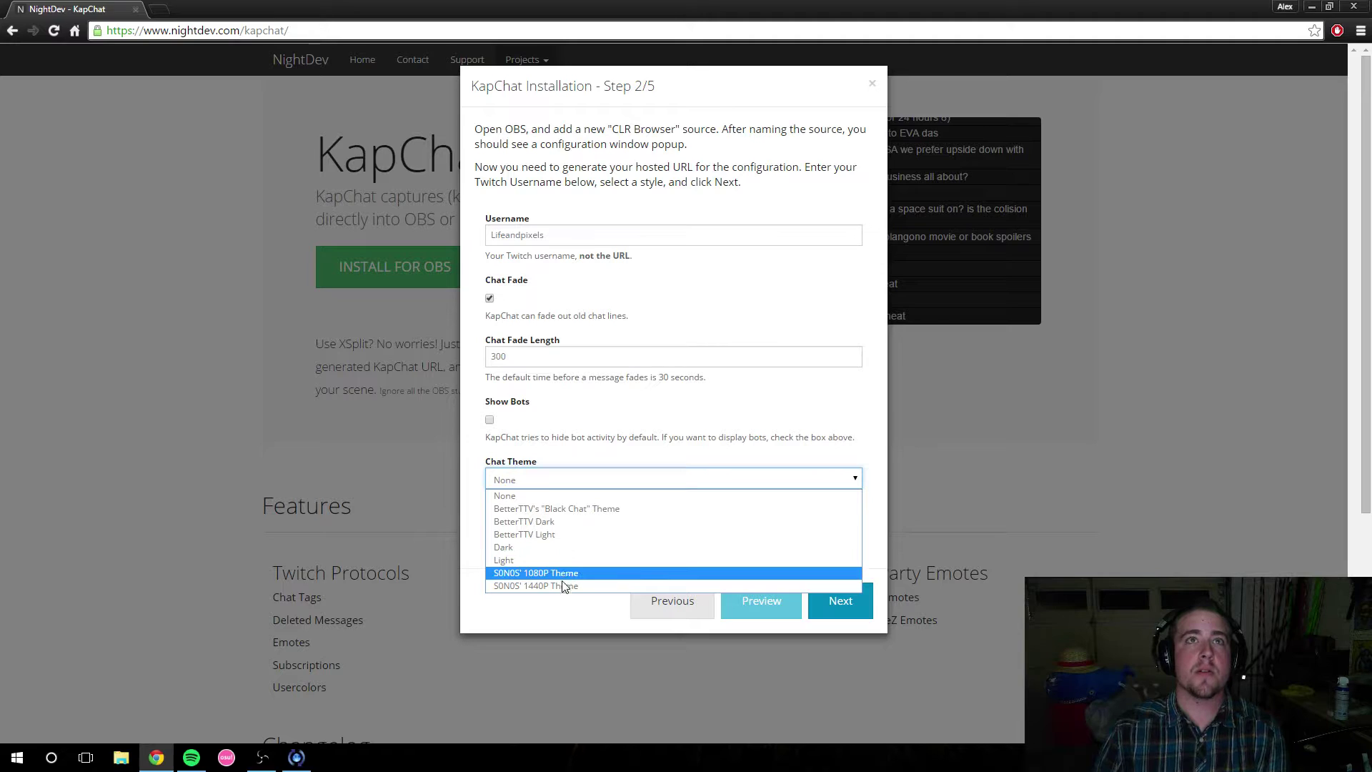
pyautogui.click(530, 559)
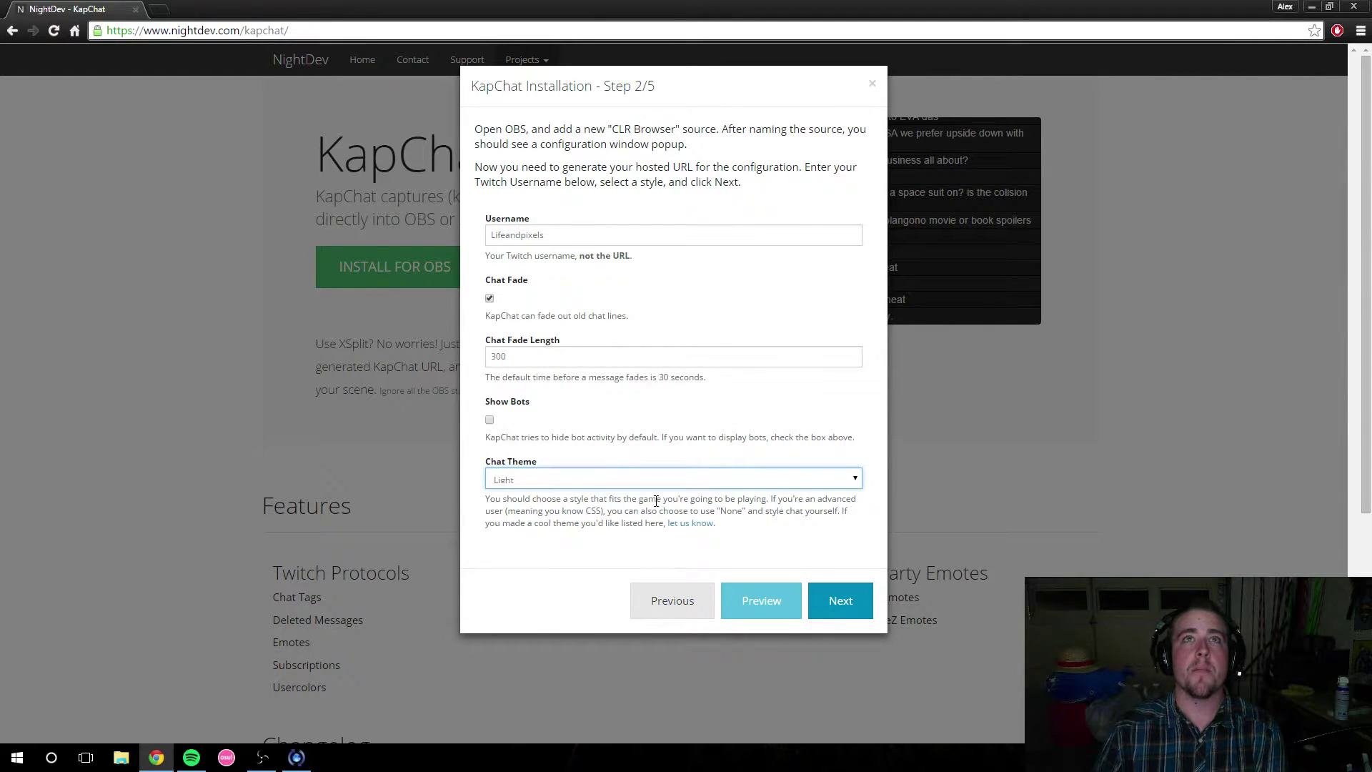
pyautogui.click(730, 481)
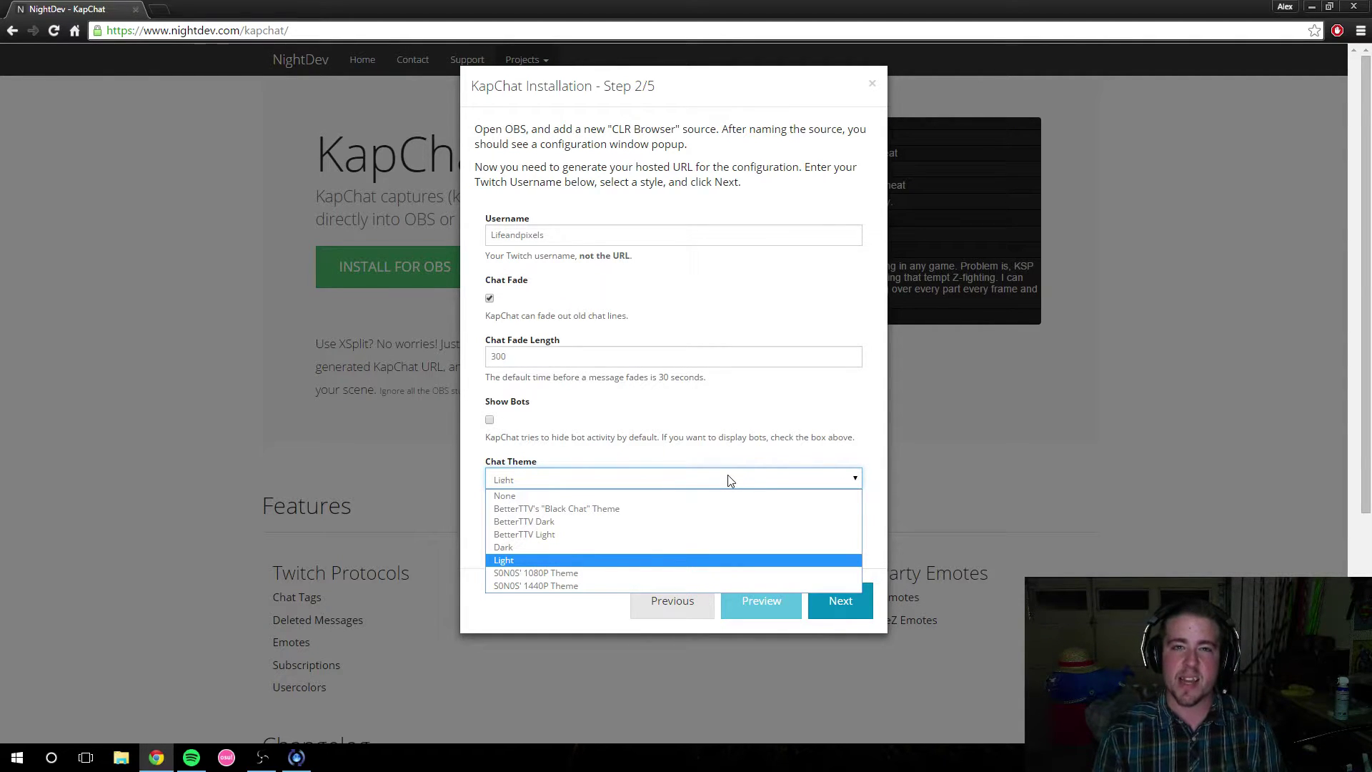
pyautogui.click(590, 547)
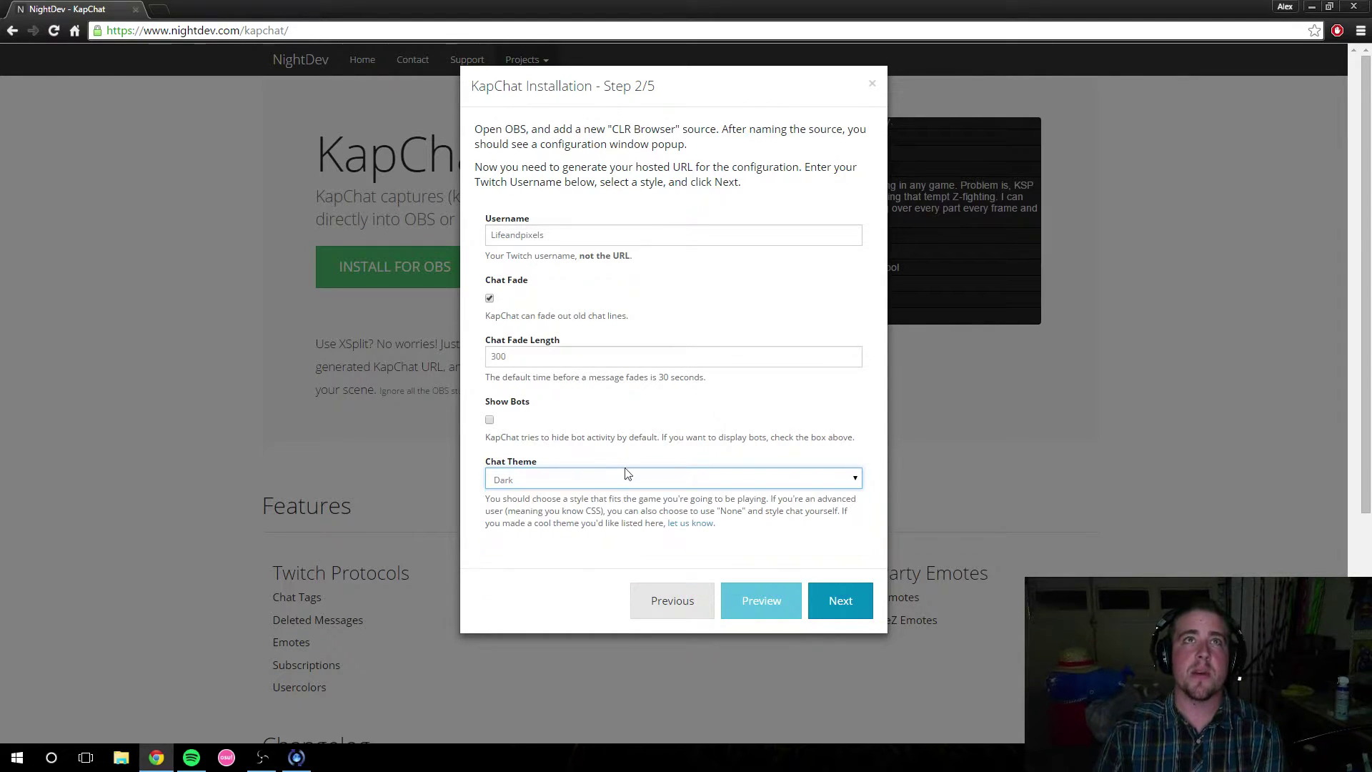
pyautogui.click(844, 599)
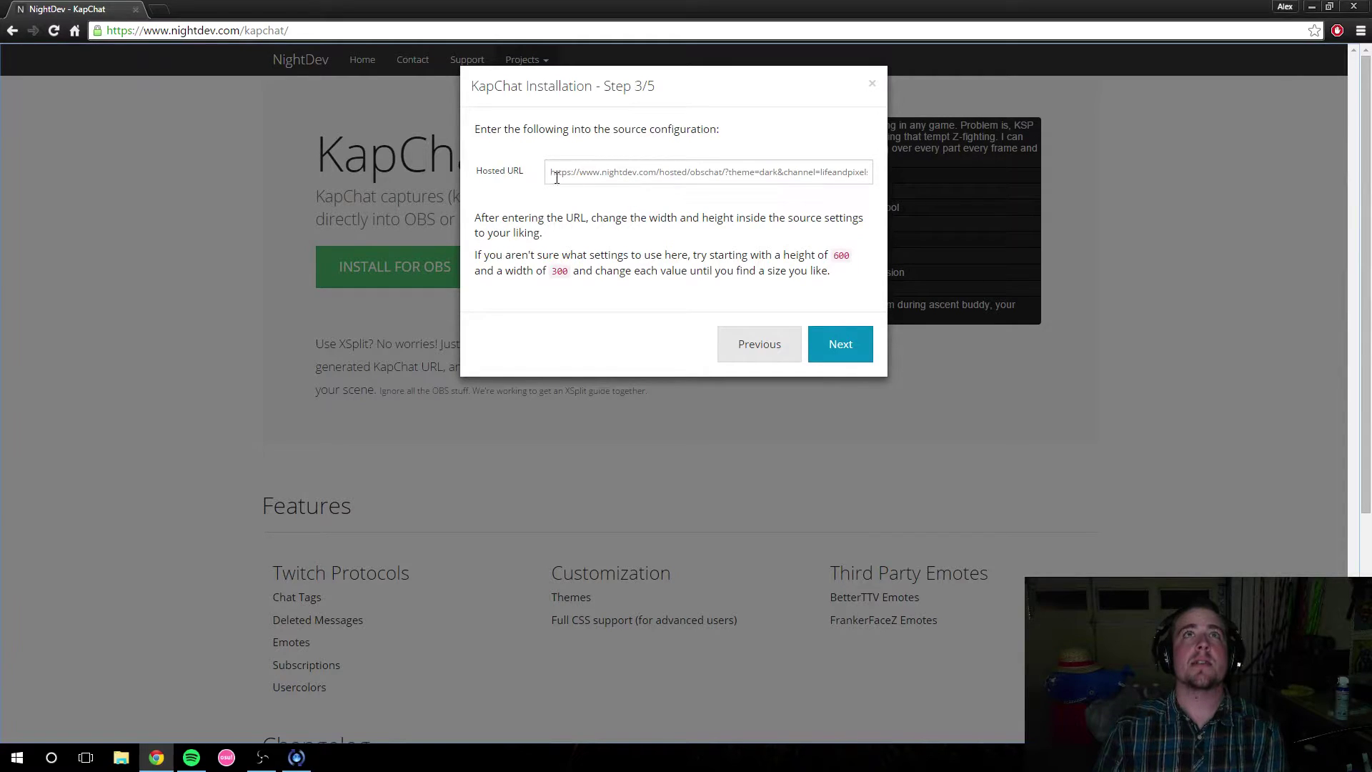
# Select the entire generated KapChat URL in the Hosted URL field.
pyautogui.click(554, 175)
pyautogui.hotkey('ctrl', 'a')
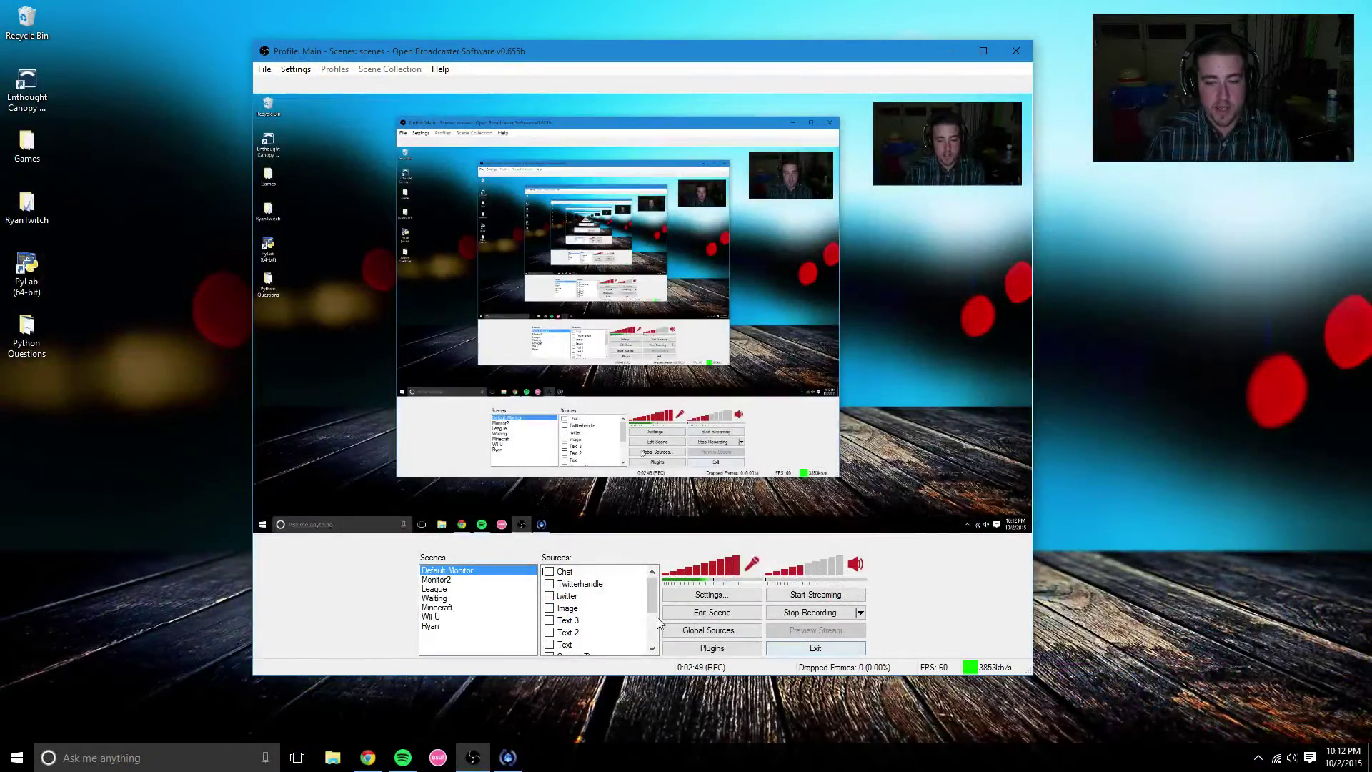
# Add a new CLR Browser source named Chat to the scene.
pyautogui.scroll(-2, 640, 606)
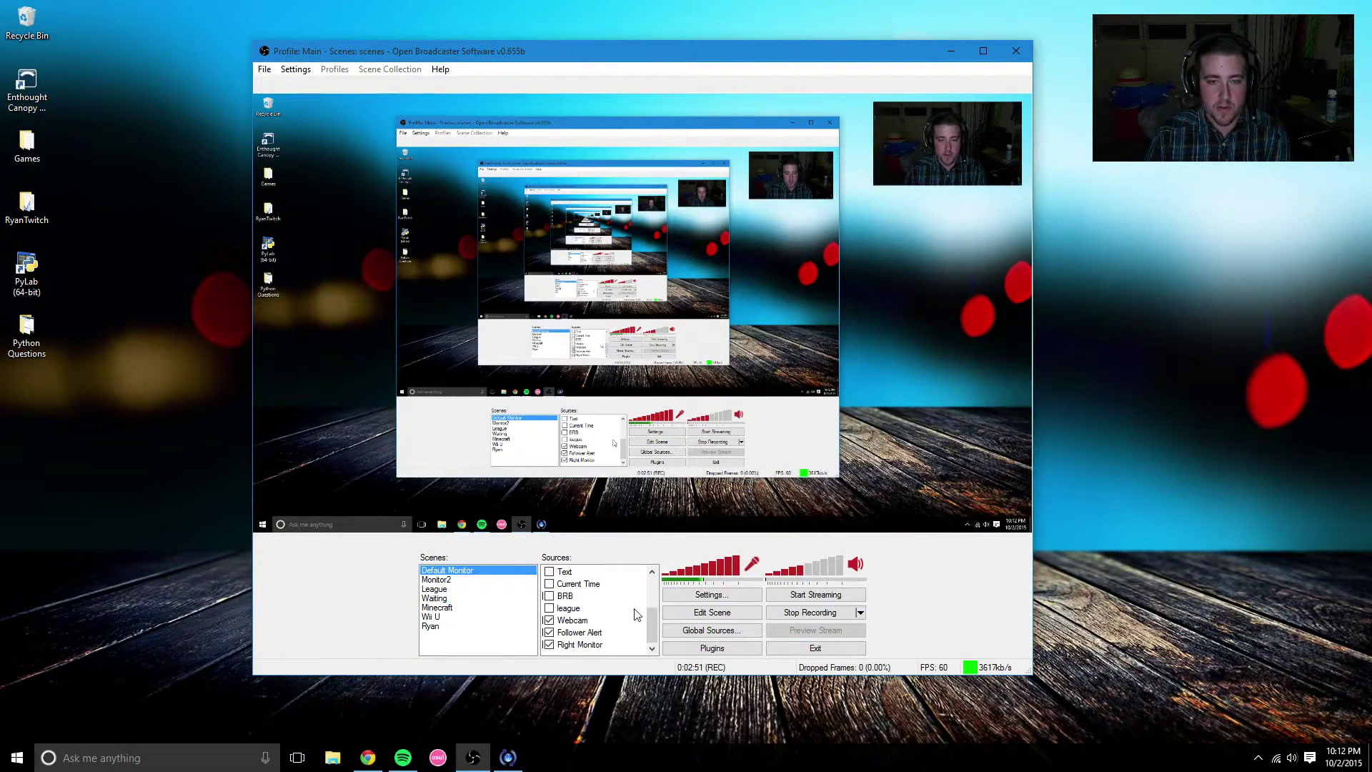
pyautogui.rightClick(634, 609)
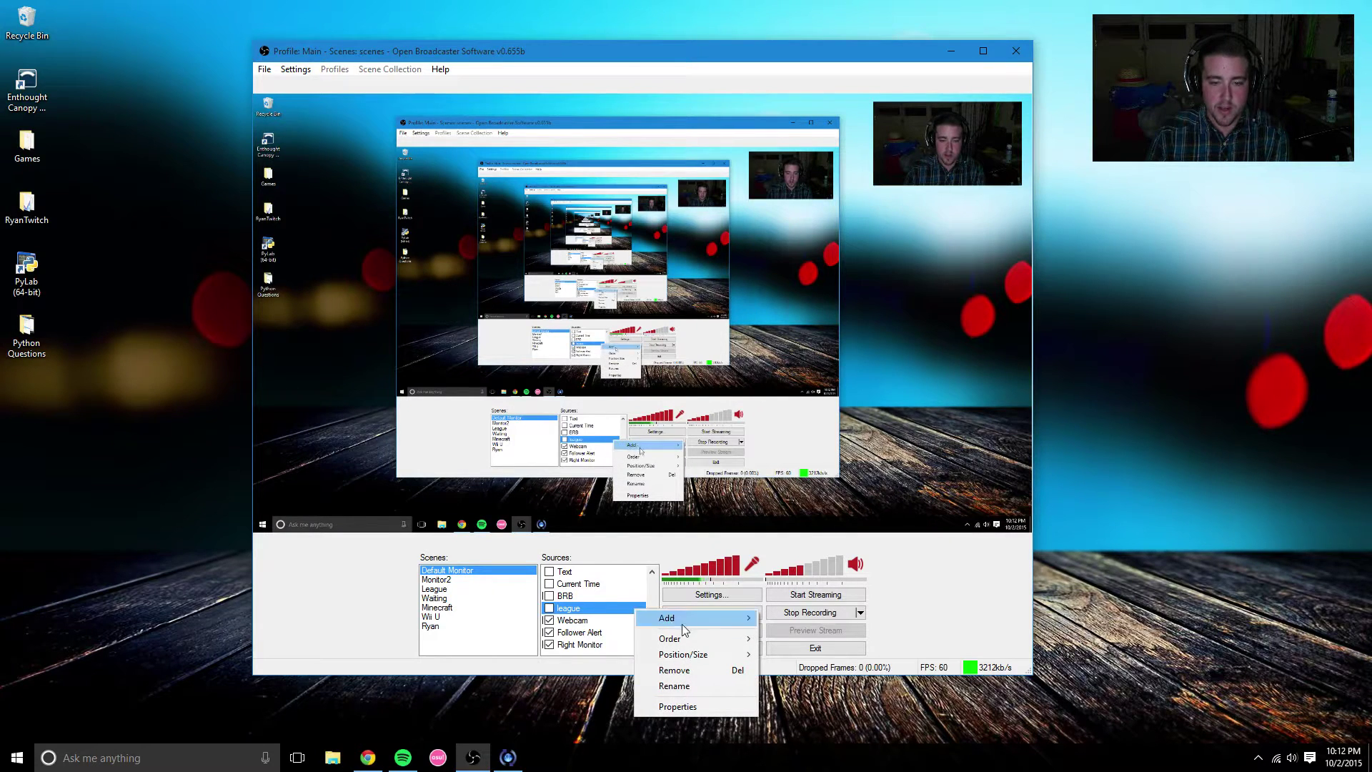
pyautogui.moveTo(707, 618)
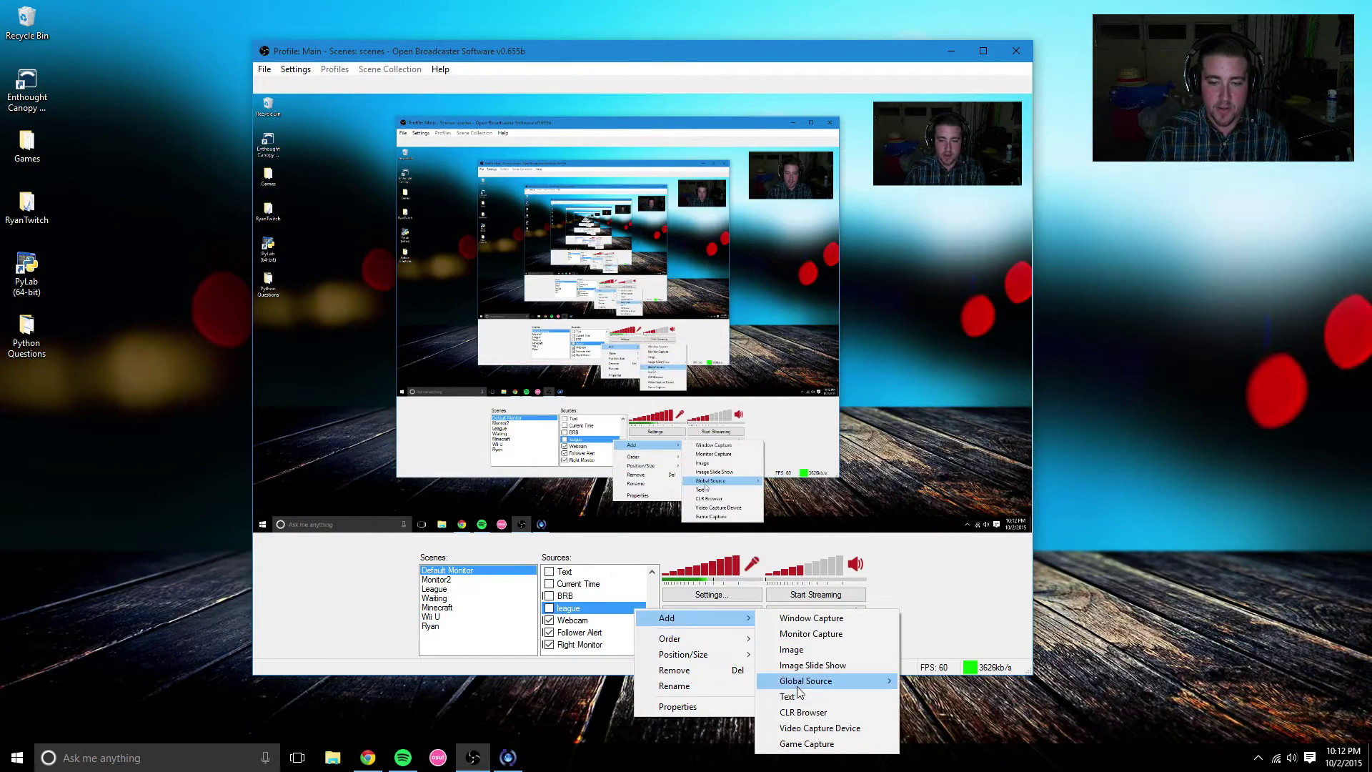
pyautogui.click(803, 712)
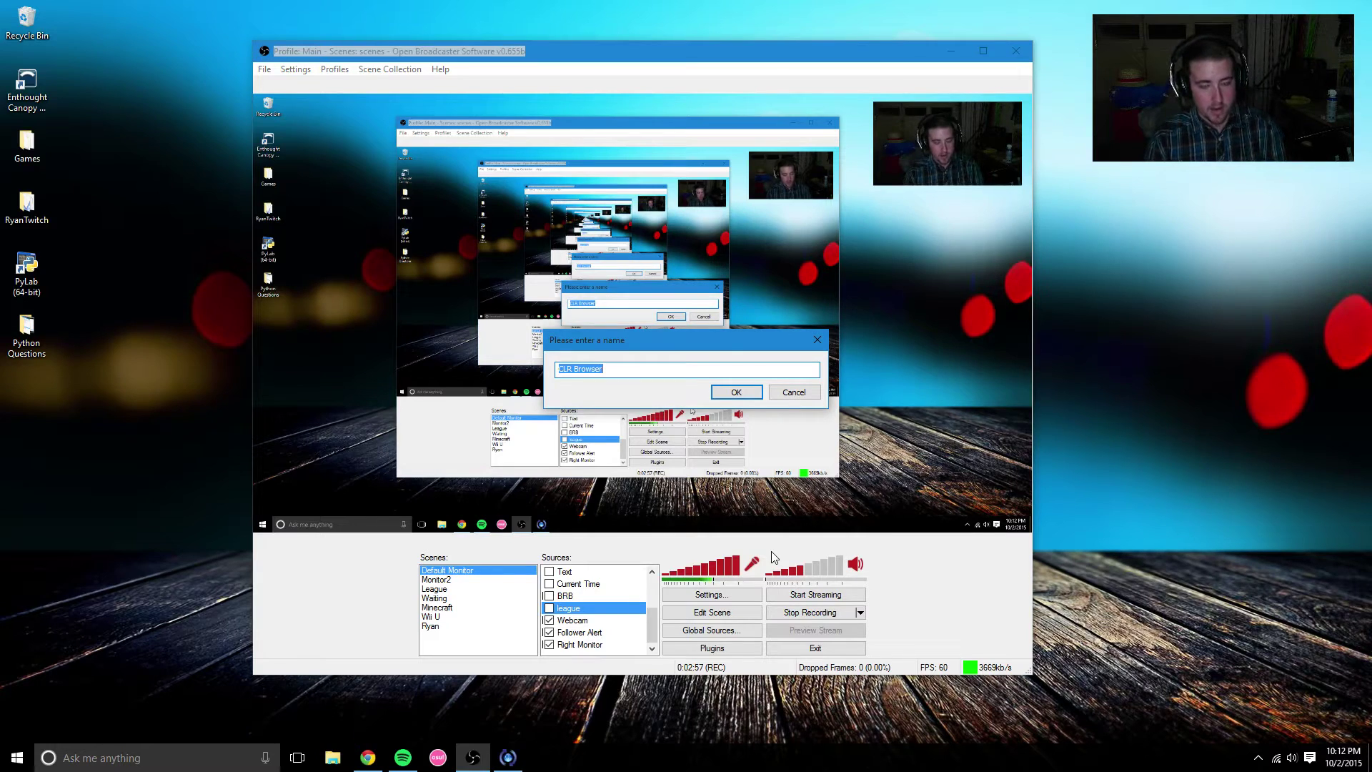
pyautogui.write('Chat2')
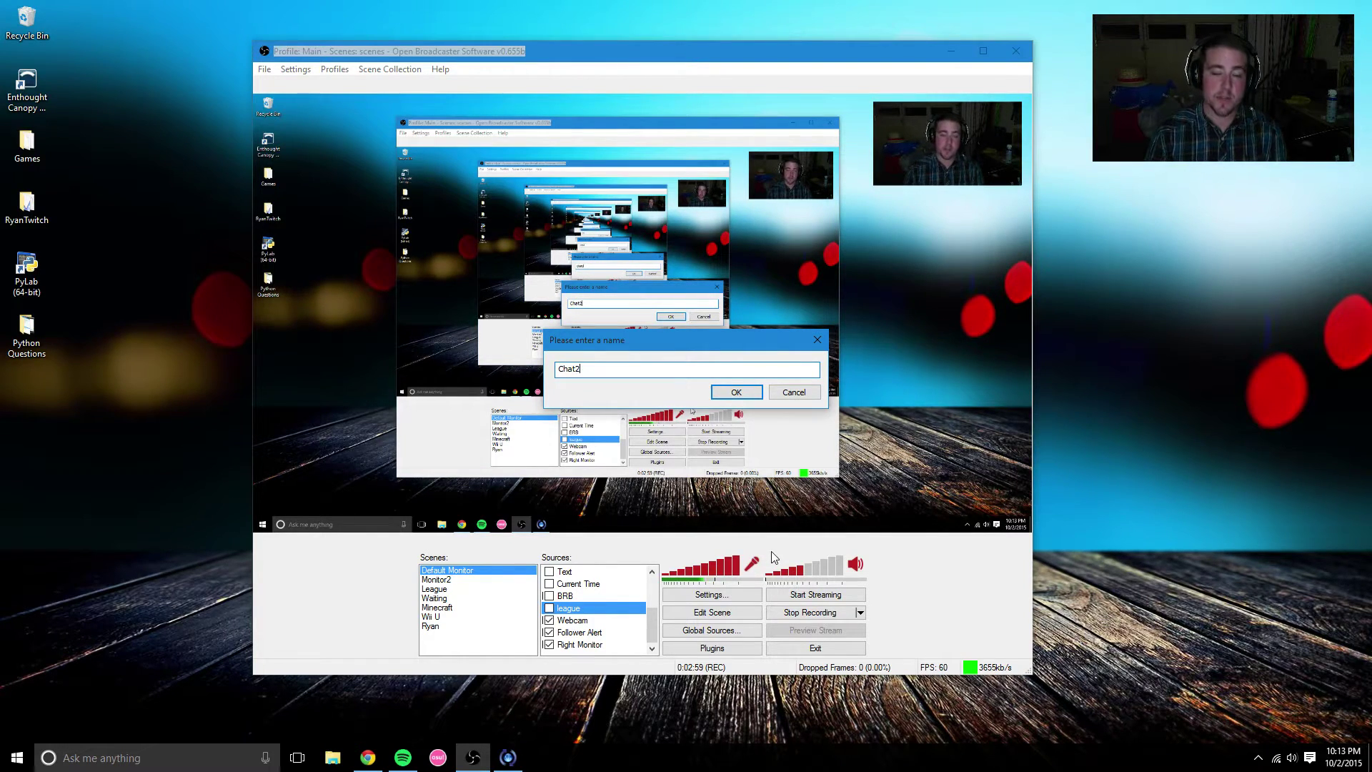
pyautogui.press('Return')
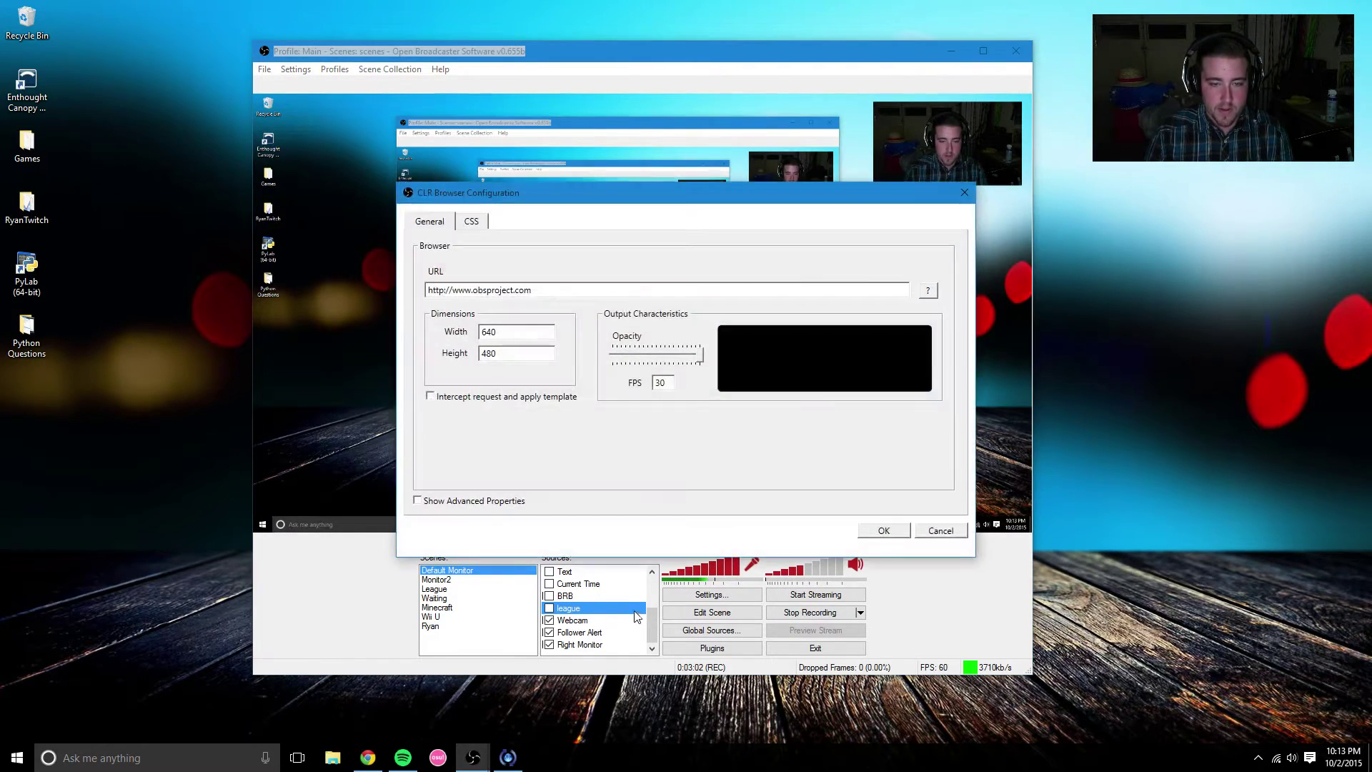
# Paste the KapChat URL into the source, set width 300 and height 600, and confirm.
pyautogui.moveTo(566, 289); pyautogui.dragTo(353, 243)
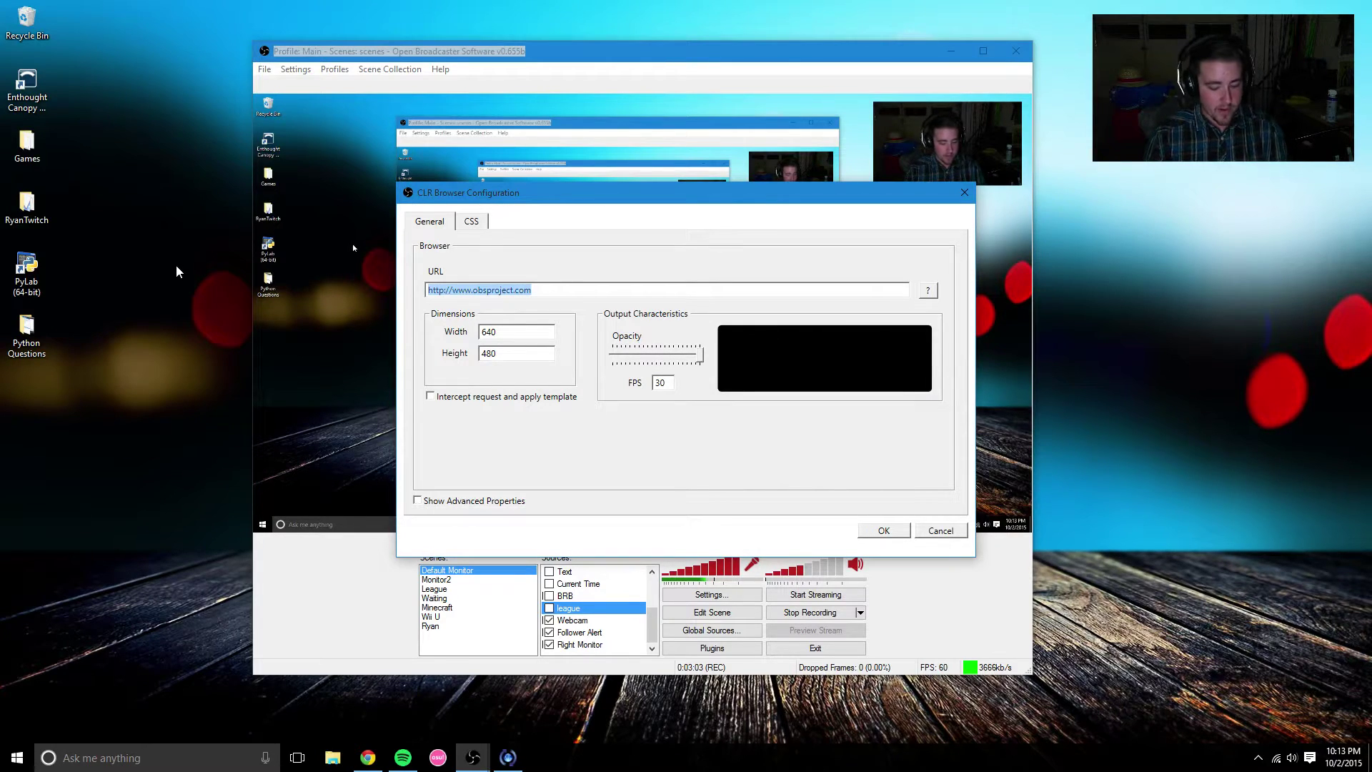
pyautogui.hotkey('ctrl', 'v')
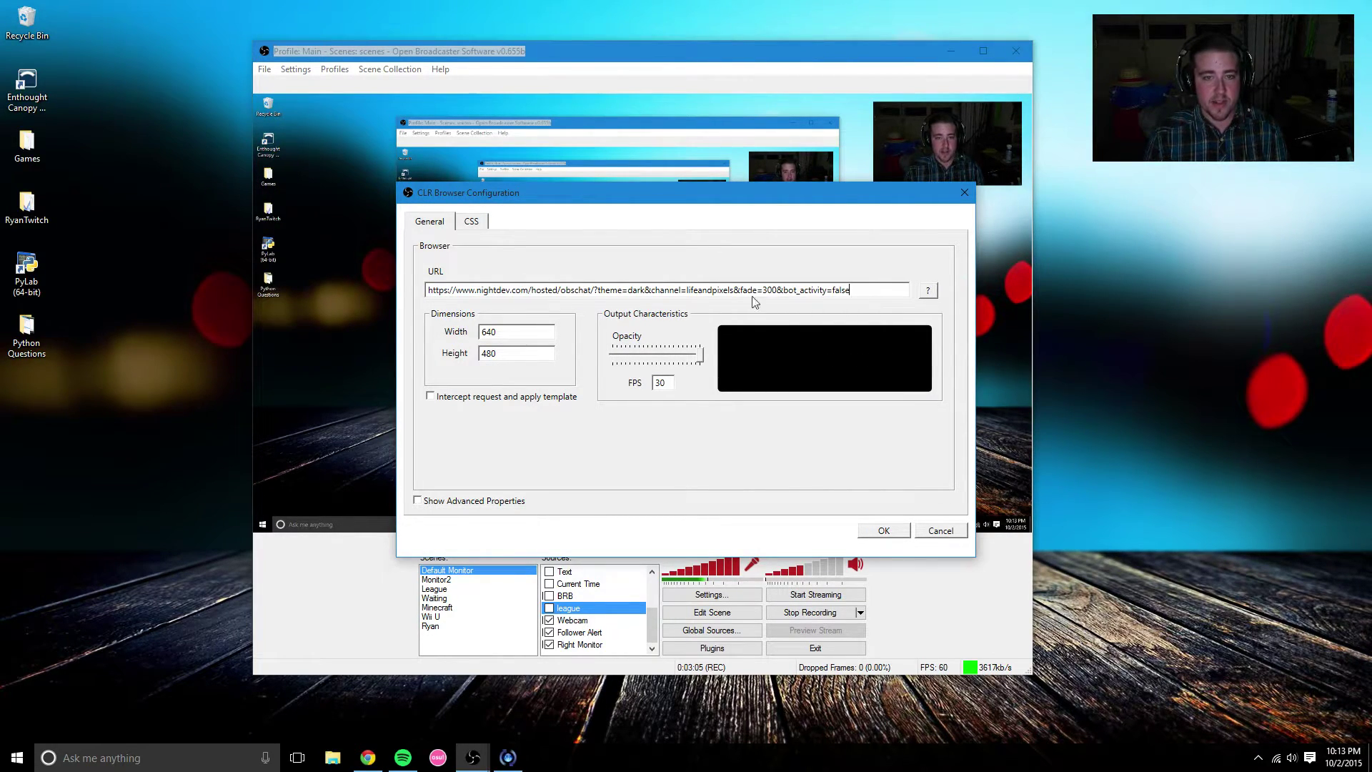
pyautogui.doubleClick(489, 331)
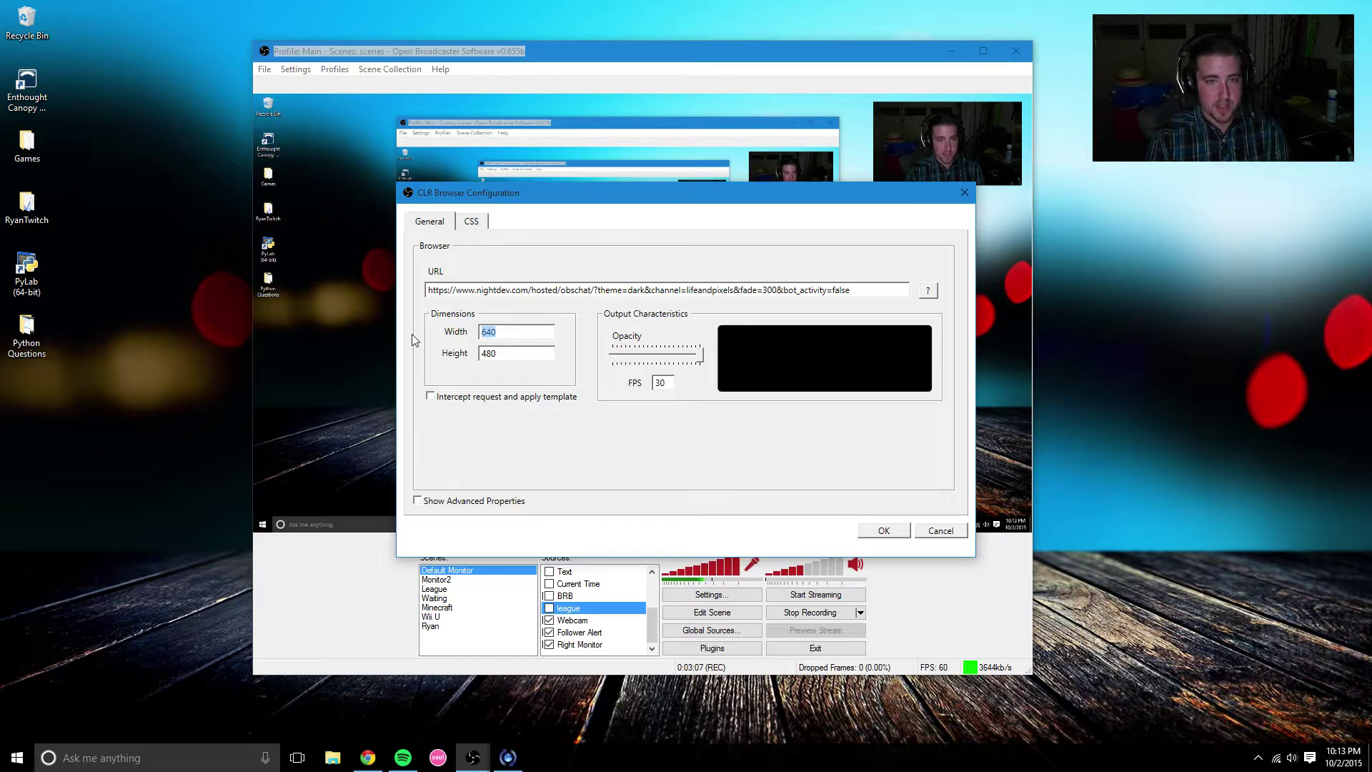
pyautogui.write('300')
pyautogui.press('Tab')
pyautogui.write('600')
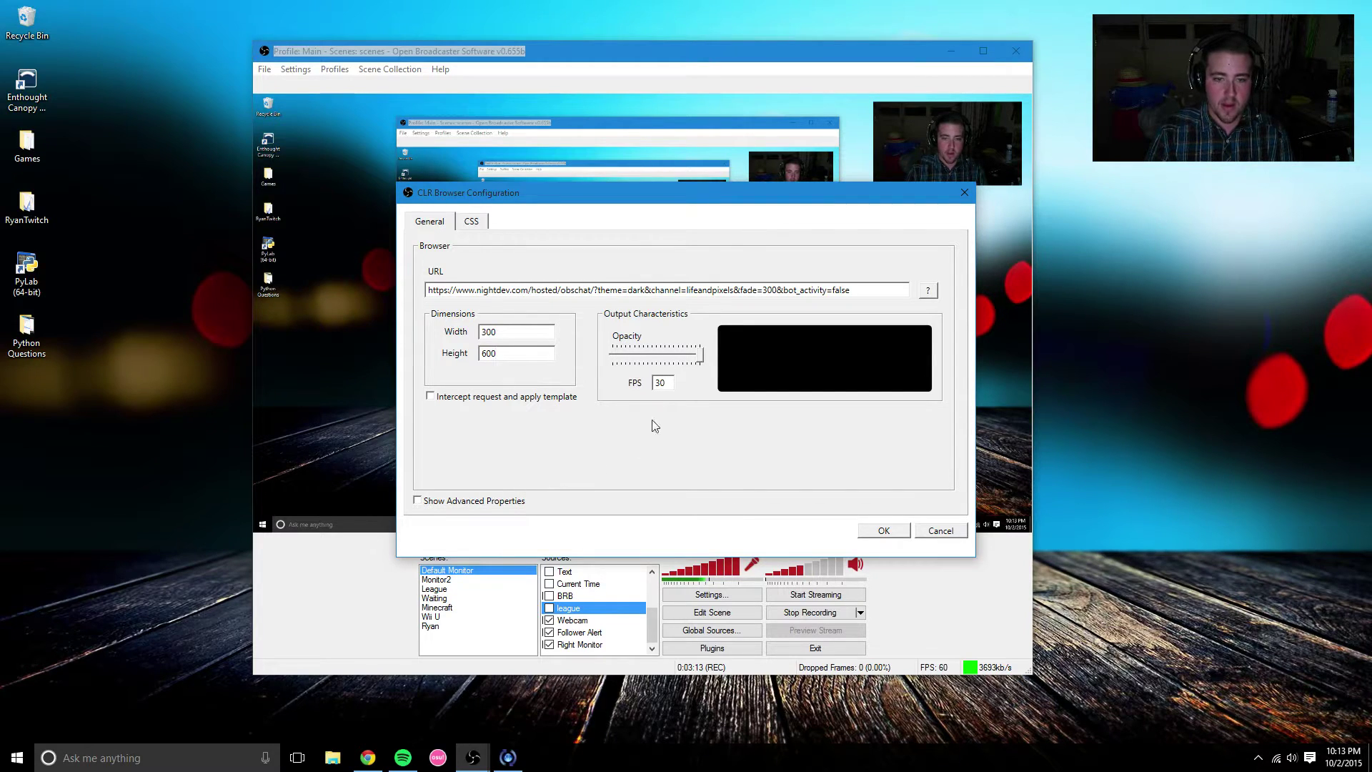
pyautogui.click(884, 530)
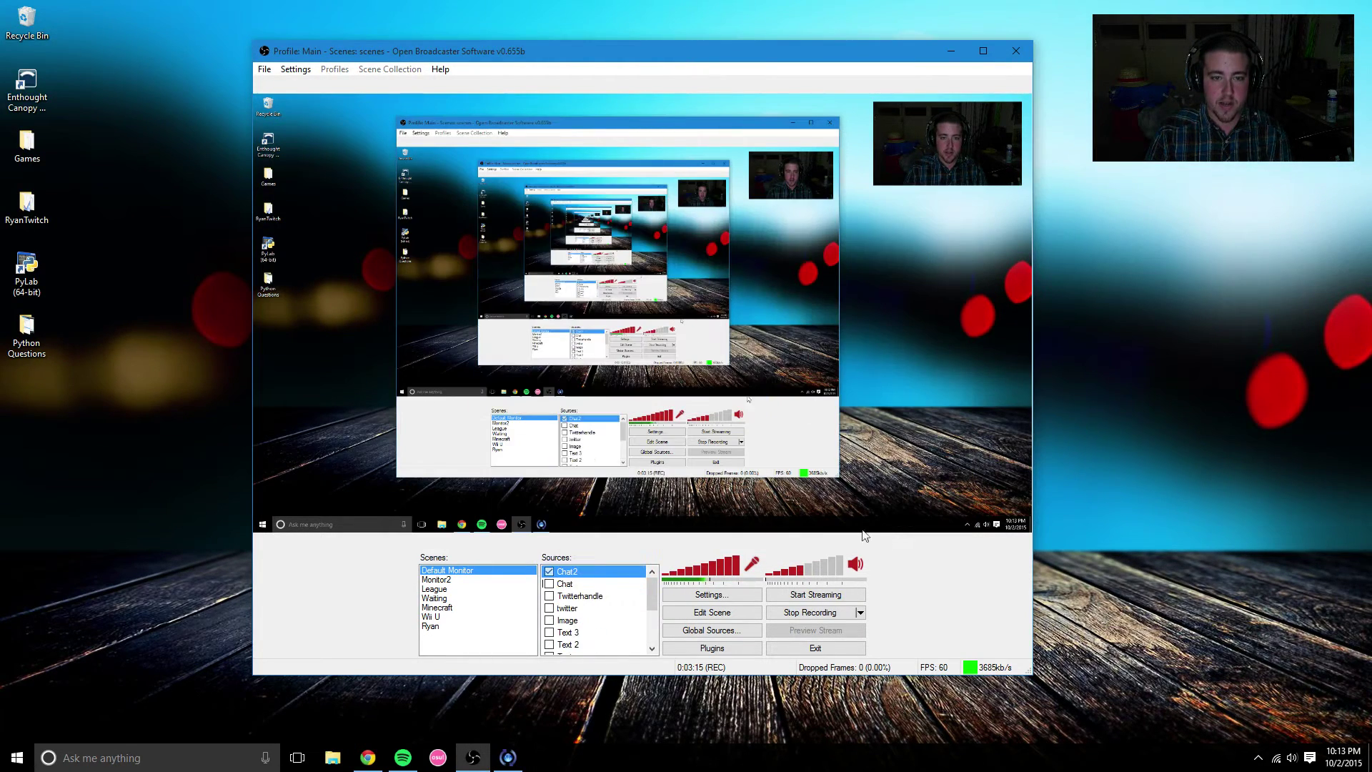
# In Edit Scene mode, drag the Chat2 box to the right, just below the webcam.
pyautogui.click(712, 612)
pyautogui.moveTo(303, 243); pyautogui.dragTo(935, 334)
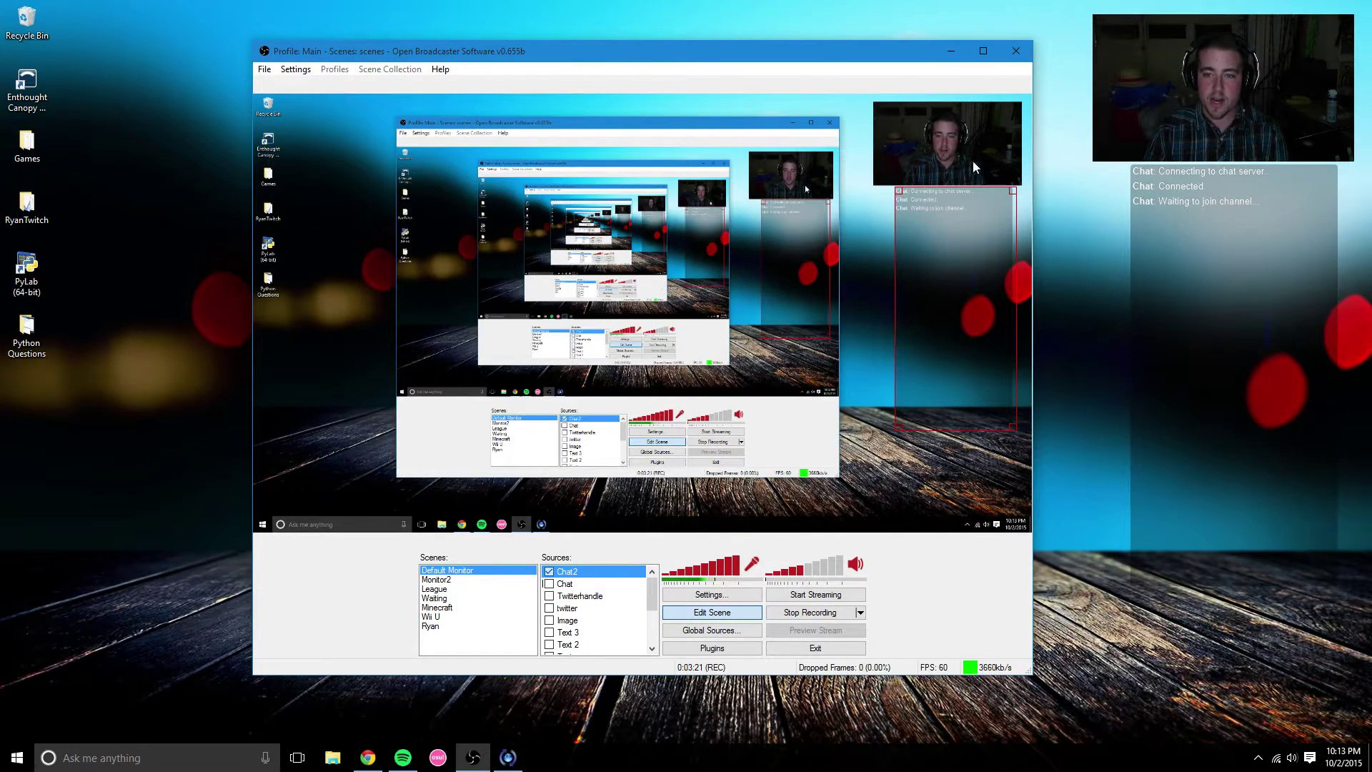
pyautogui.rightClick(604, 571)
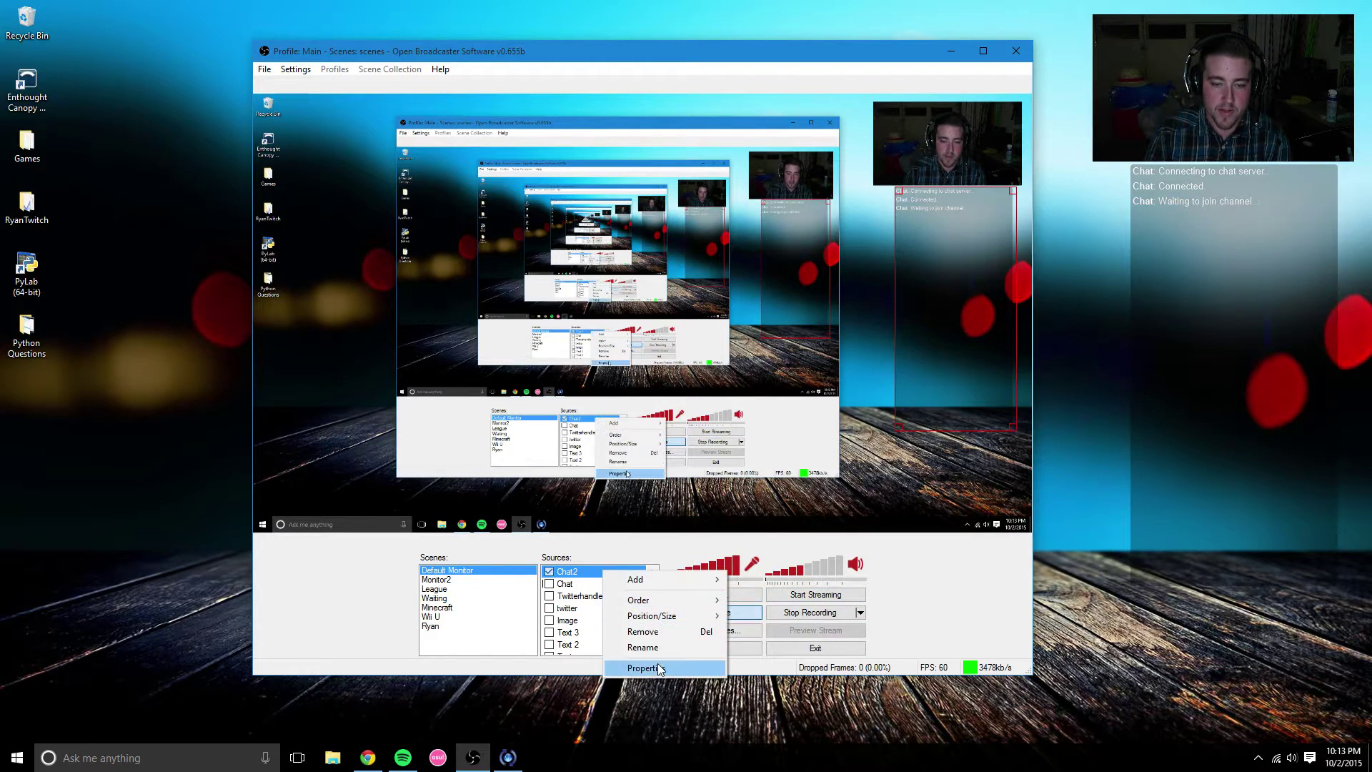
pyautogui.click(581, 571)
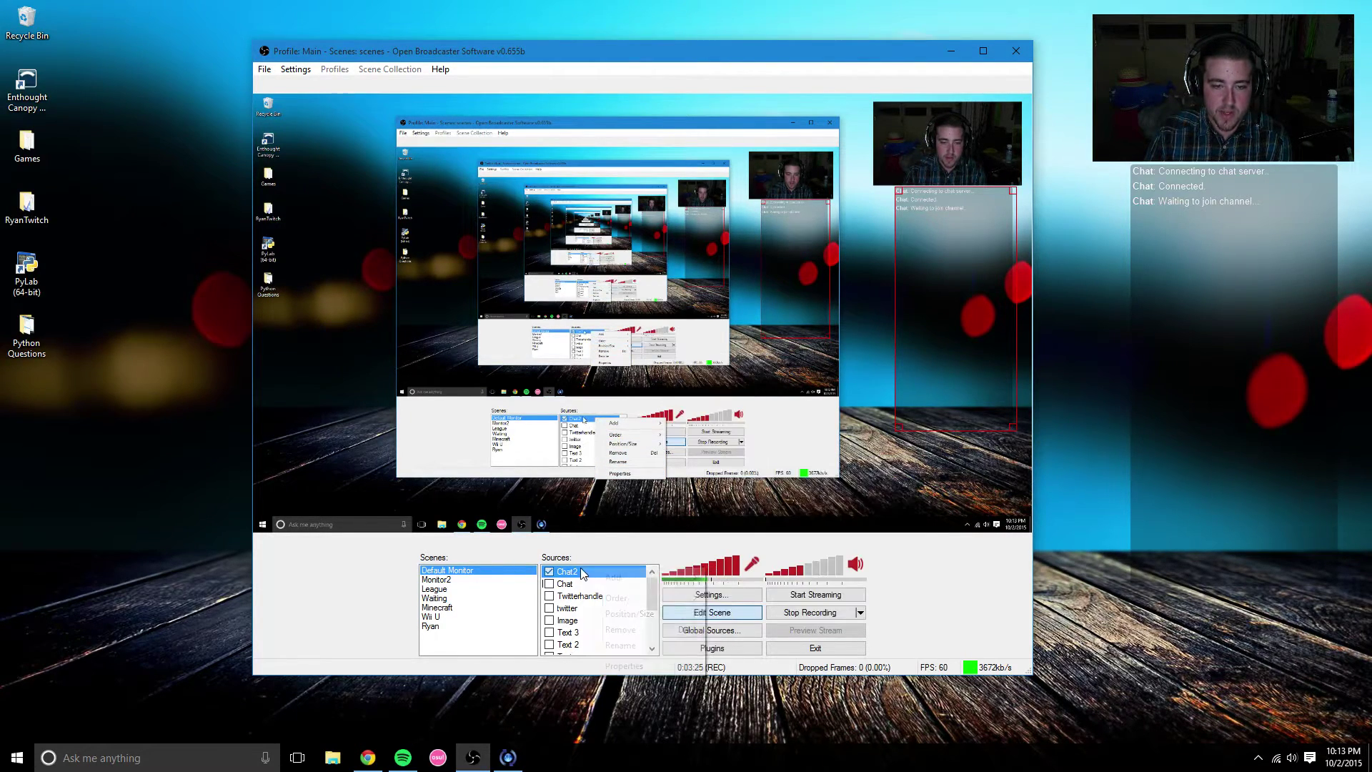
# In Chat2 properties, set height to 300 and change the URL theme from dark to light.
pyautogui.rightClick(581, 571)
pyautogui.click(623, 665)
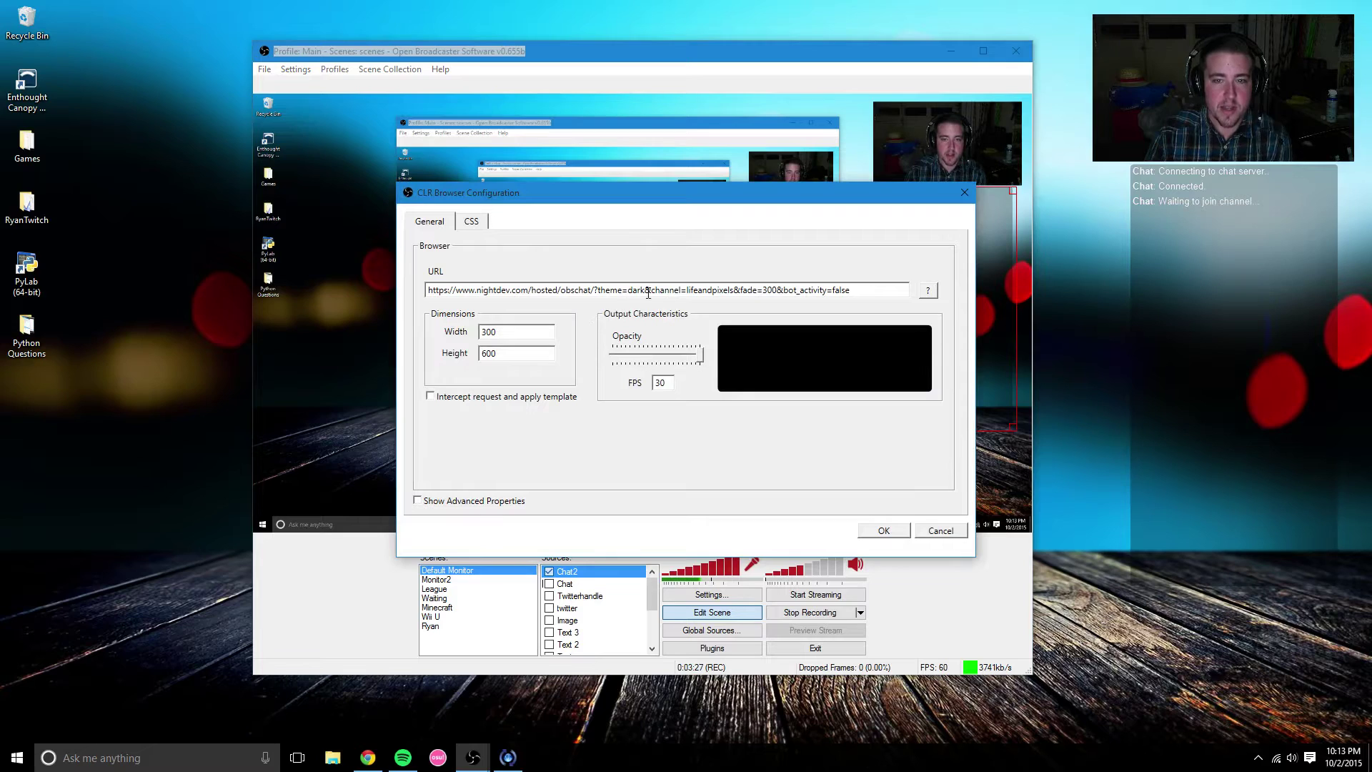
pyautogui.doubleClick(499, 354)
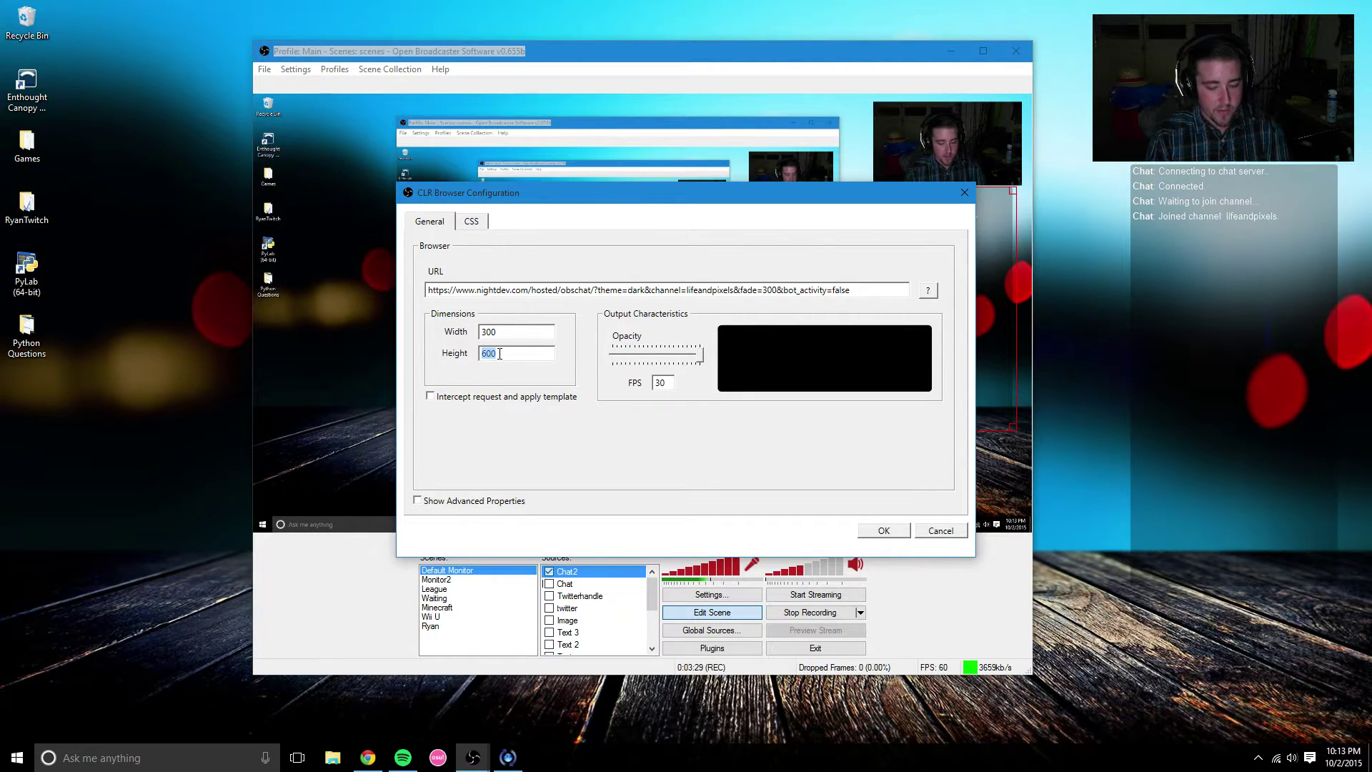
pyautogui.write('300')
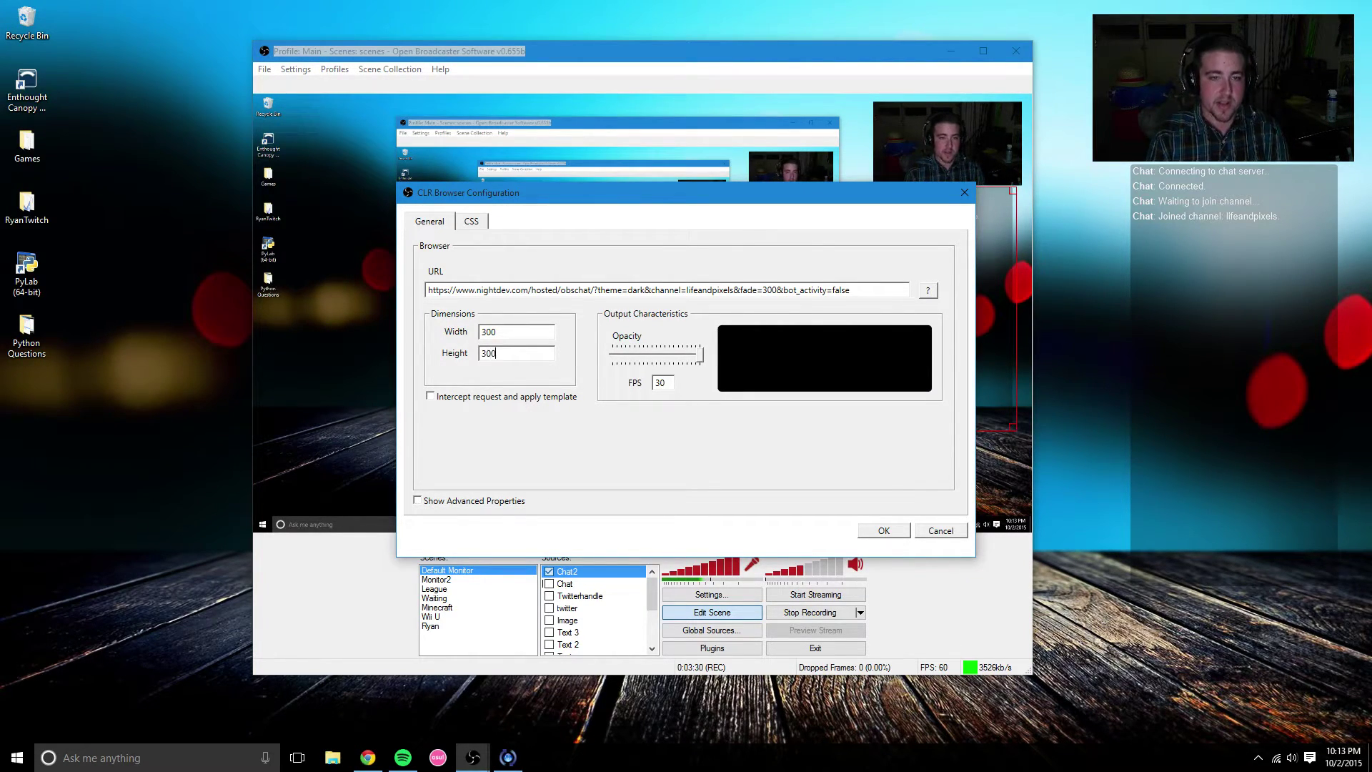
pyautogui.click(646, 290)
pyautogui.press('BackSpace')
pyautogui.press('BackSpace')
pyautogui.press('BackSpace')
pyautogui.press('BackSpace')
pyautogui.write('light')
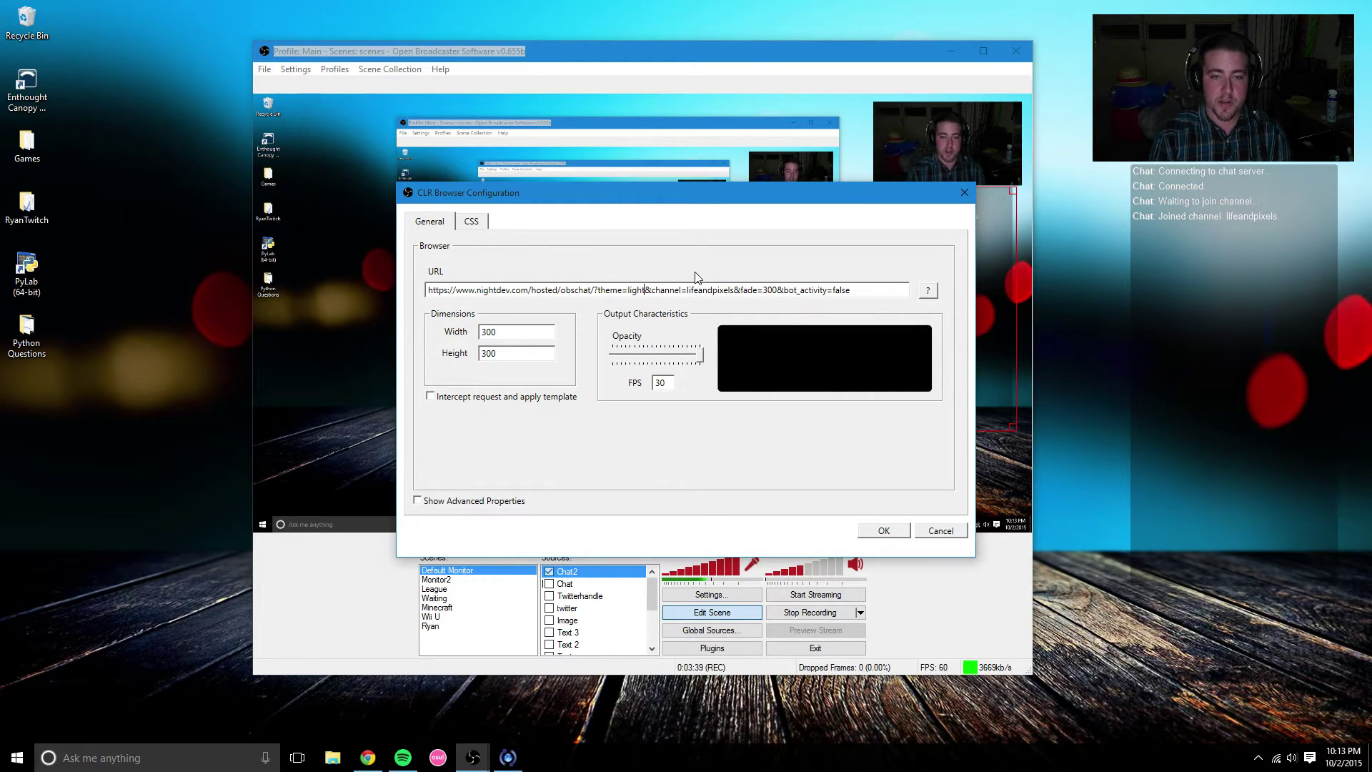
pyautogui.click(884, 533)
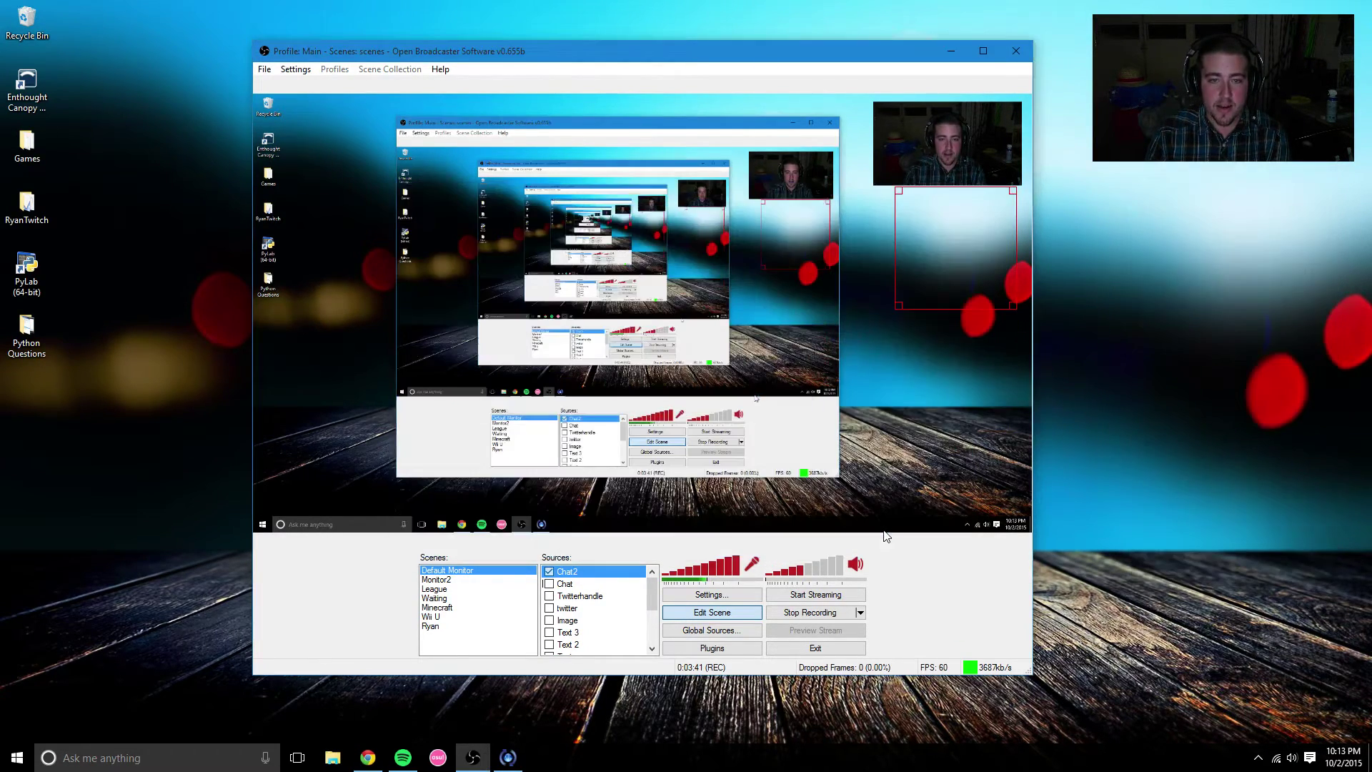
pyautogui.moveTo(948, 288); pyautogui.dragTo(327, 247)
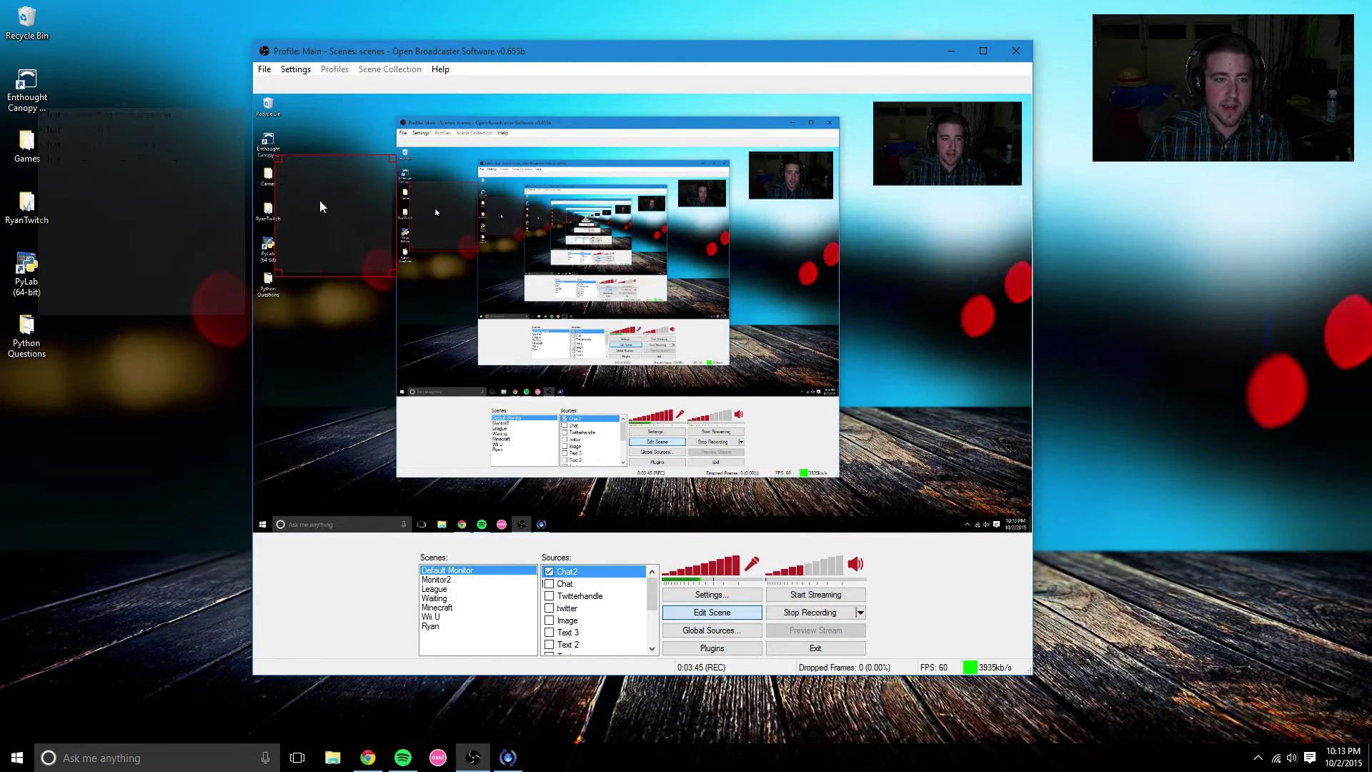
pyautogui.moveTo(329, 185); pyautogui.dragTo(329, 190)
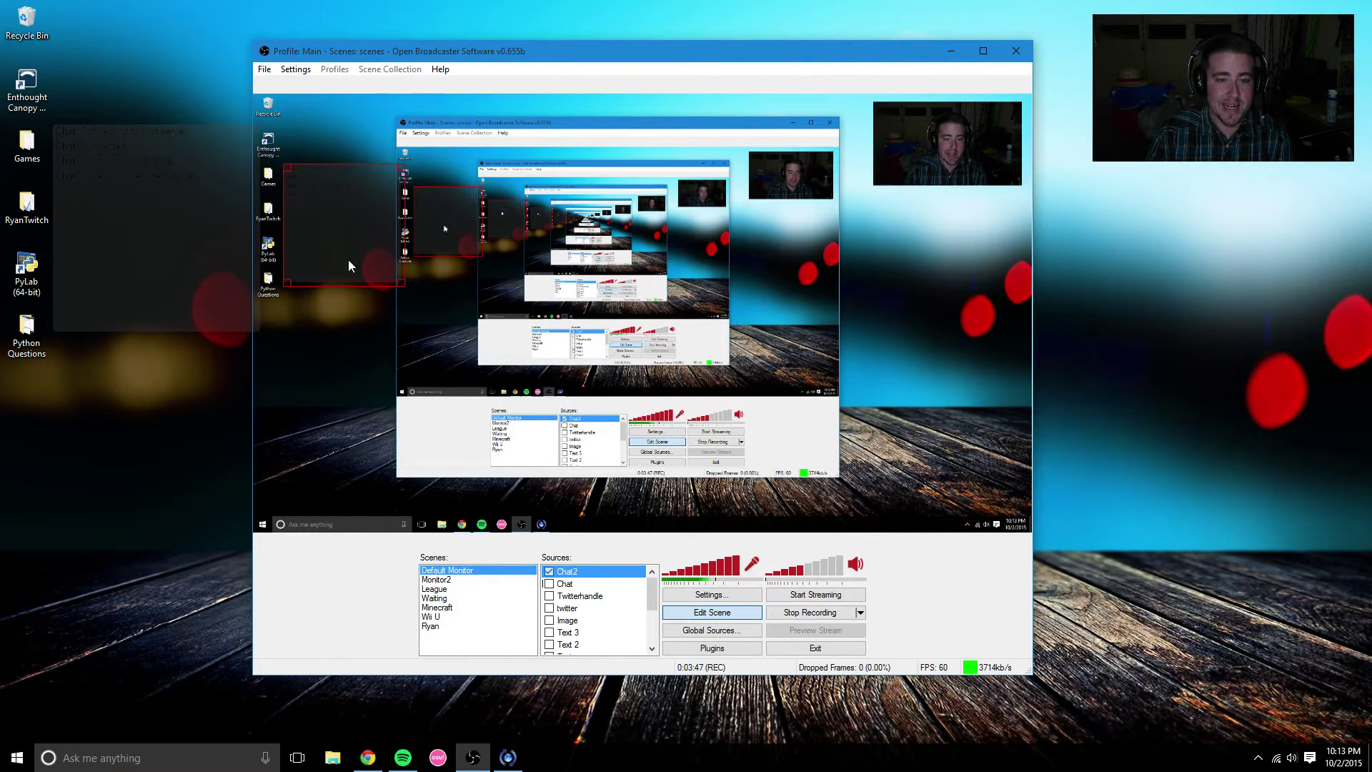
pyautogui.rightClick(566, 575)
pyautogui.moveTo(357, 245); pyautogui.dragTo(959, 208)
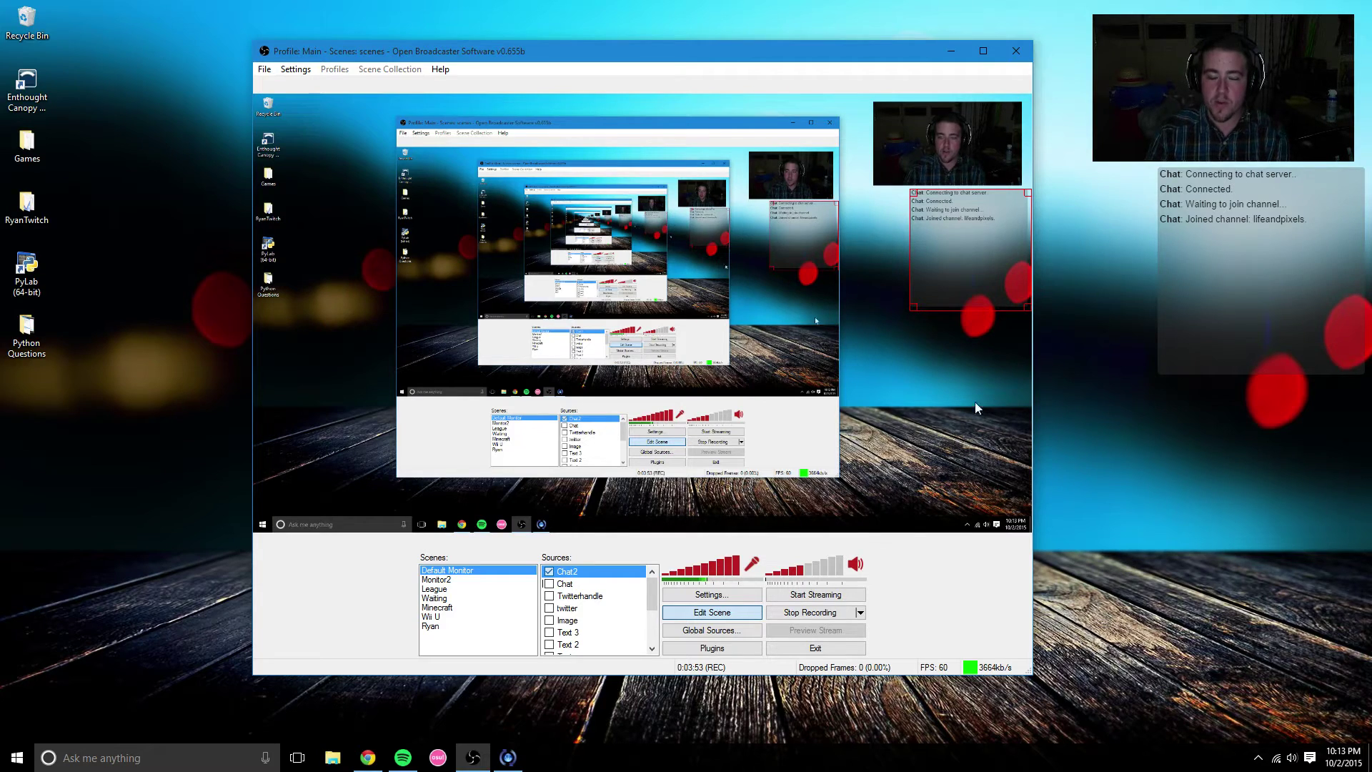
# Change the Chat2 URL theme from light back to dark at 300×400 and apply.
pyautogui.rightClick(576, 575)
pyautogui.click(629, 737)
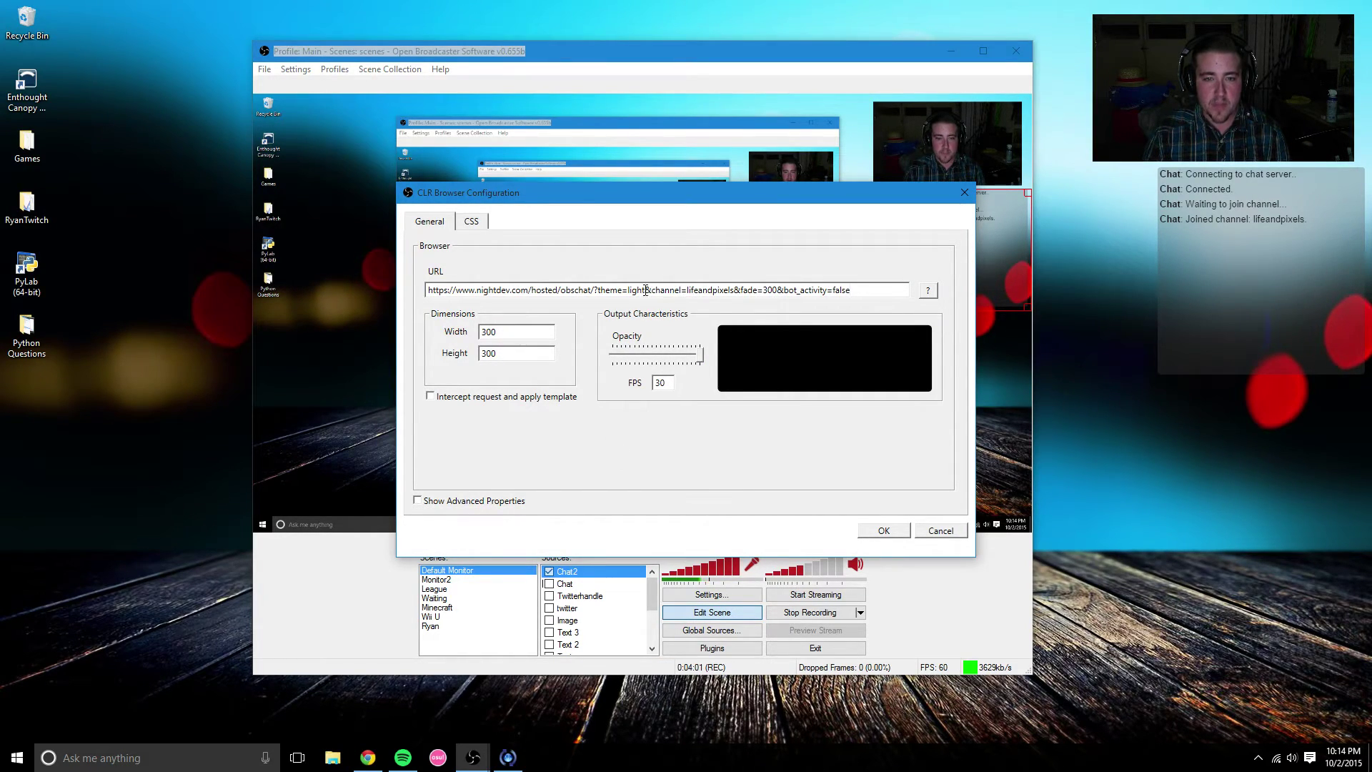
pyautogui.press('BackSpace')
pyautogui.press('BackSpace')
pyautogui.press('BackSpace')
pyautogui.press('BackSpace')
pyautogui.press('BackSpace')
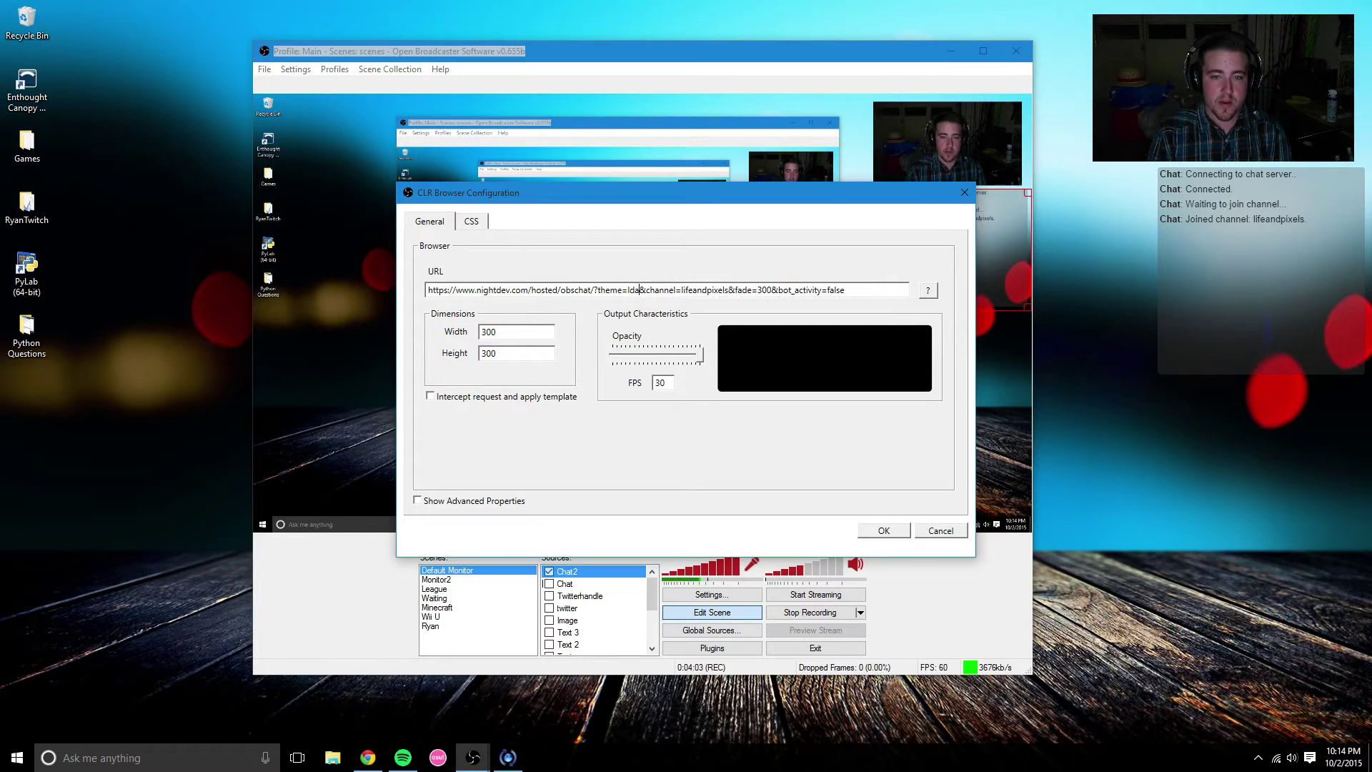
pyautogui.write('dark')
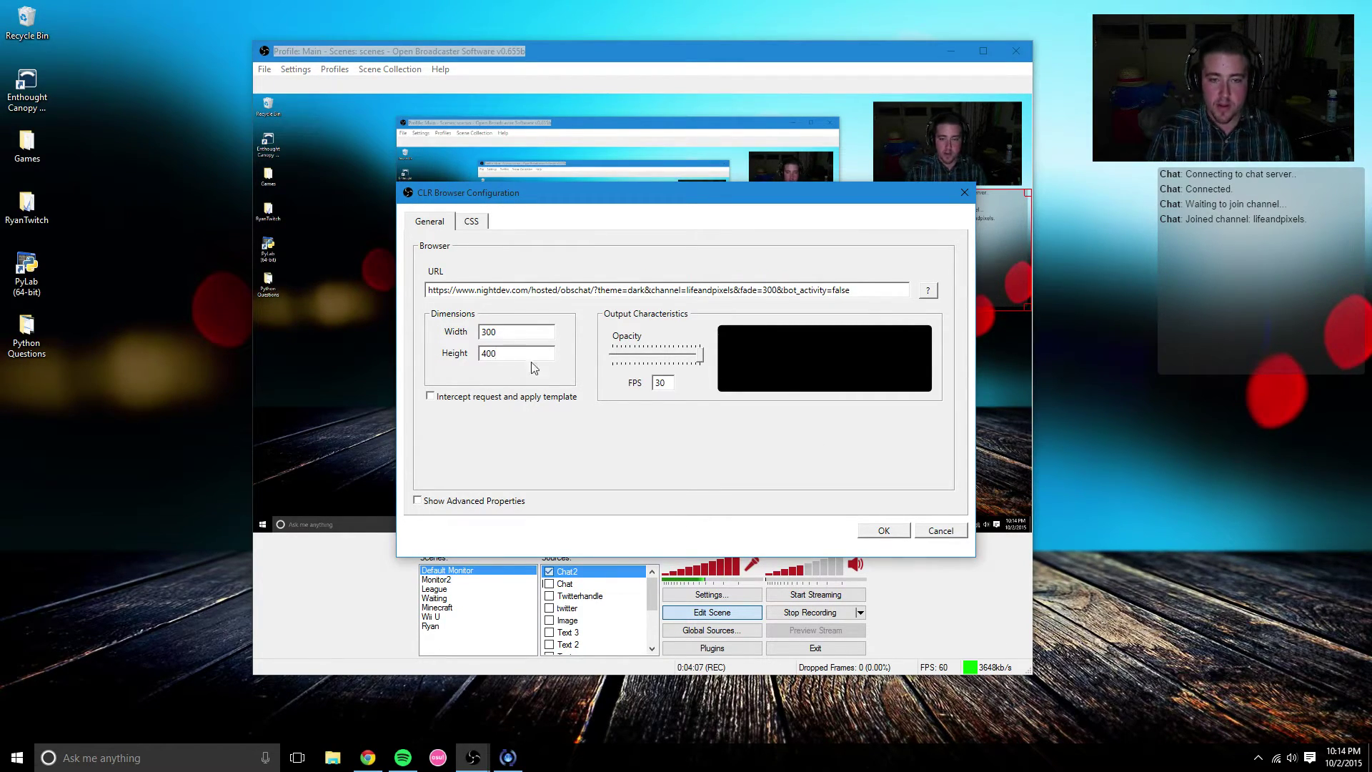
pyautogui.click(883, 531)
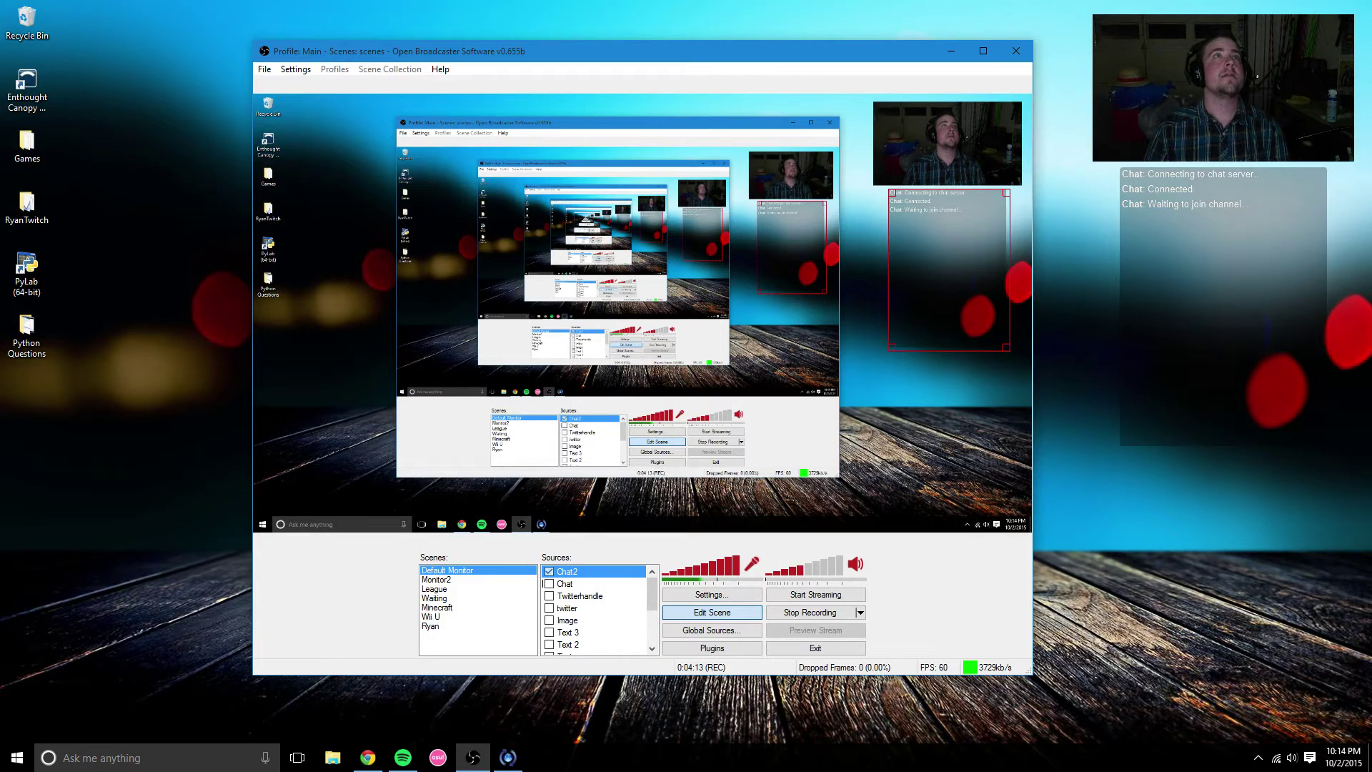
# Post test messages in Twitch chat in Chrome and watch them reach the OBS overlay.
pyautogui.hotkey('alt', 'Tab')
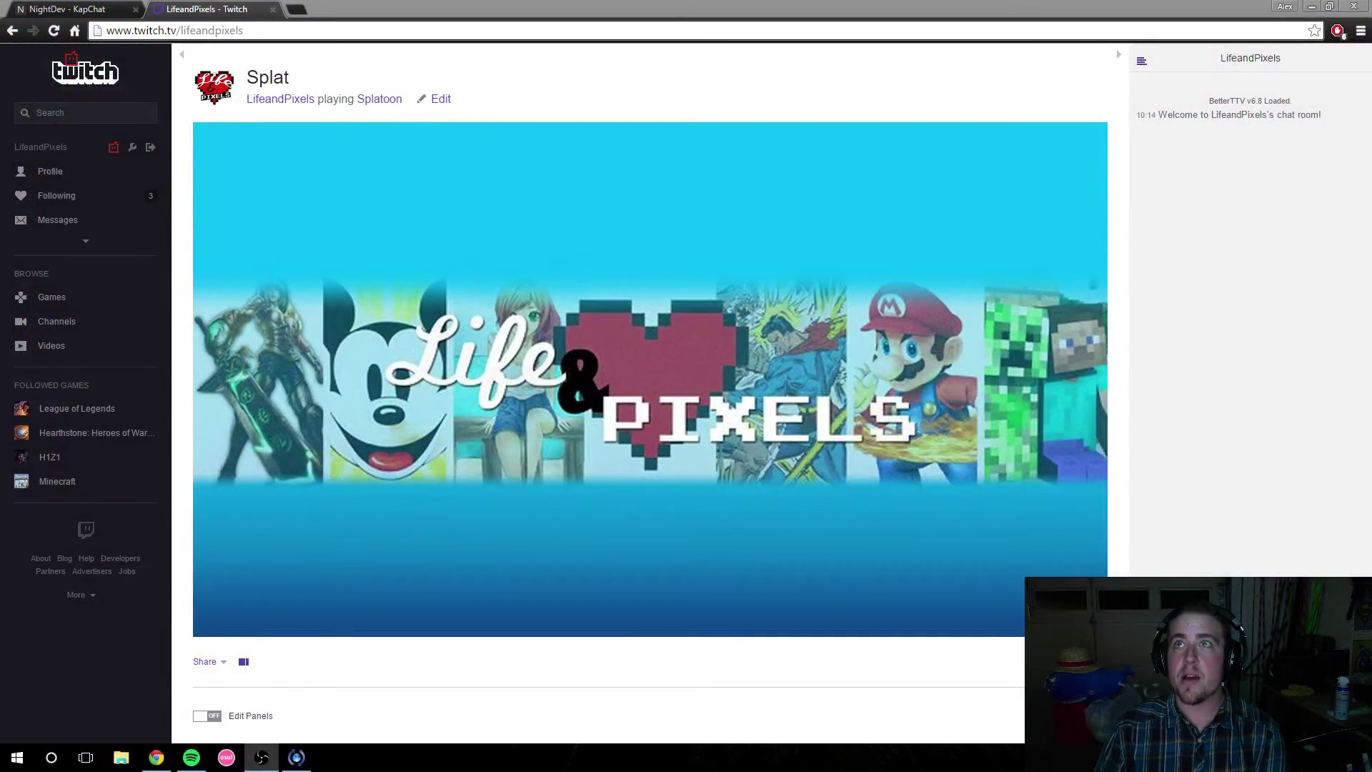
pyautogui.hotkey('alt', 'Tab')
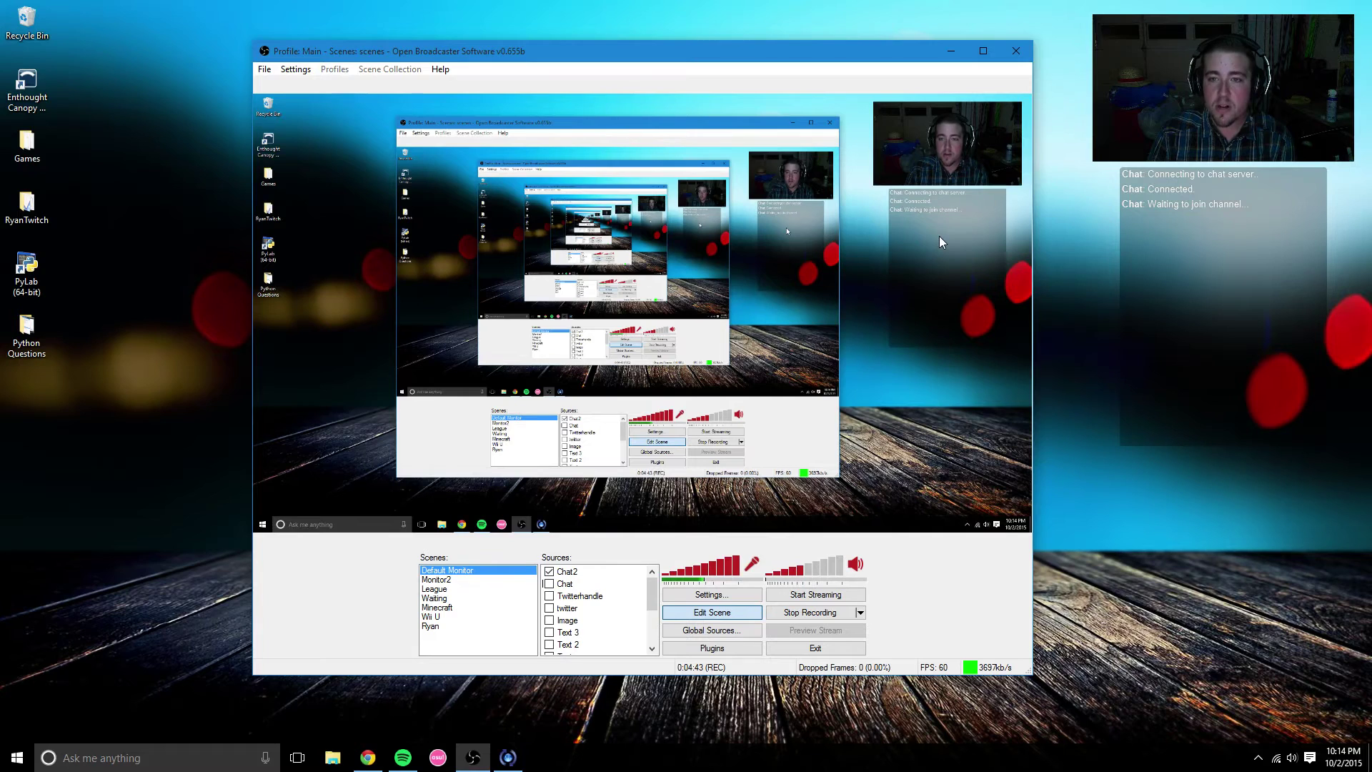
pyautogui.hotkey('alt', 'Tab')
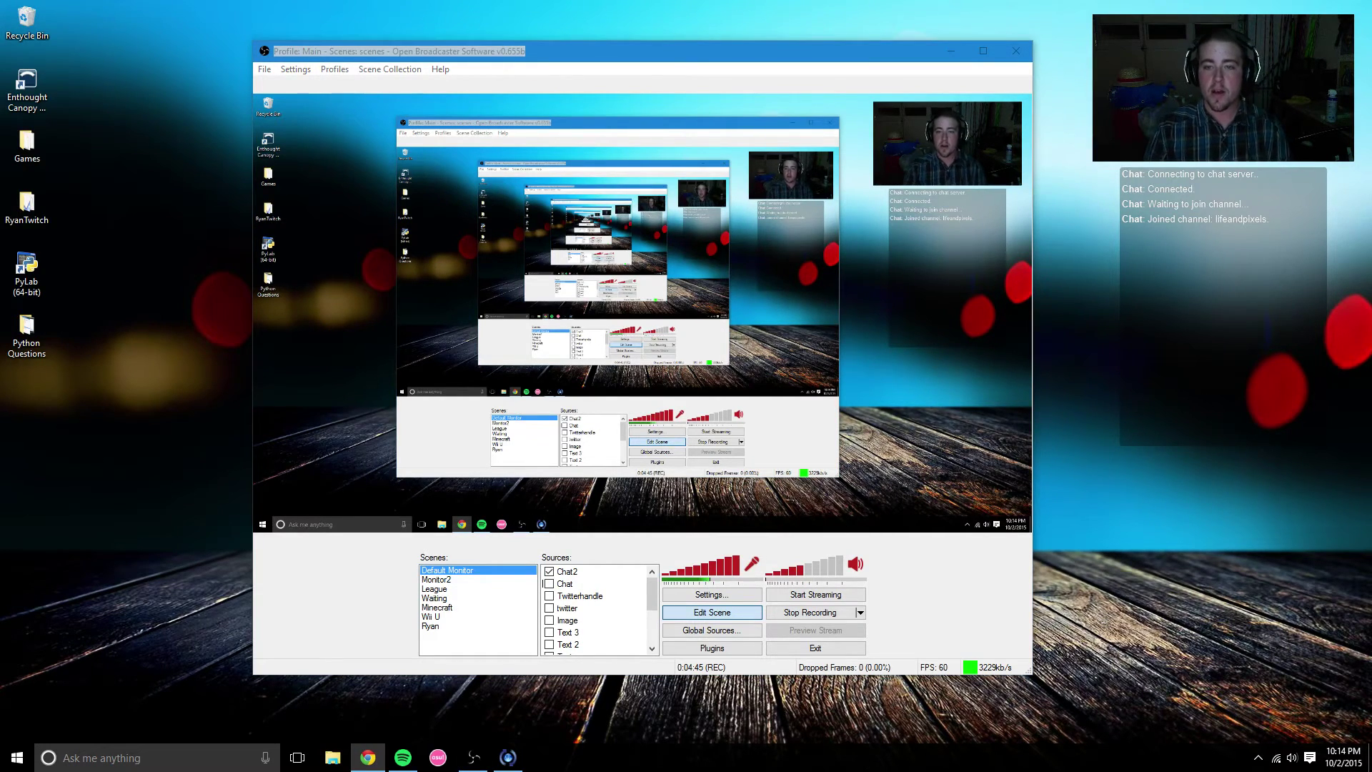